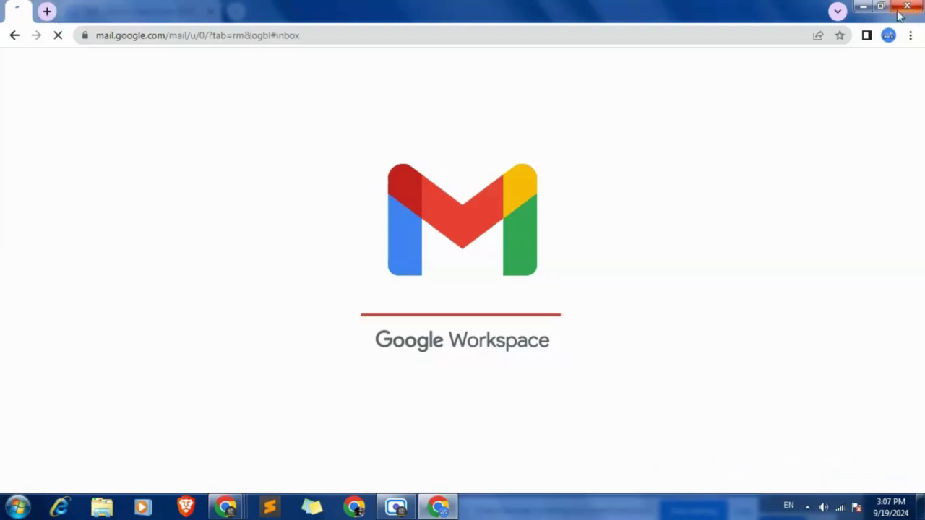
- Open the full browsing history and look through its most recent entries
{"action": "left_click", "coordinate": [911, 35]}
{"action": "mouse_move", "coordinate": [805, 113]}
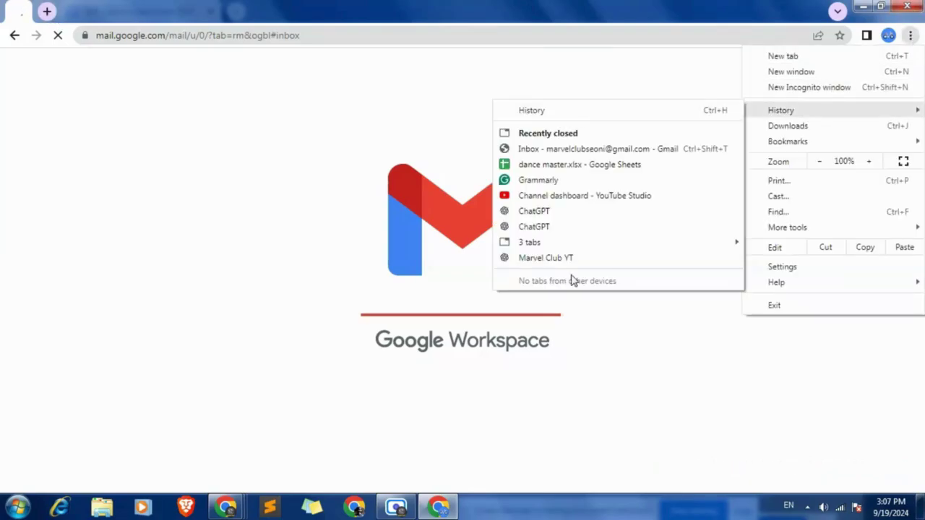
{"action": "left_click", "coordinate": [535, 112]}
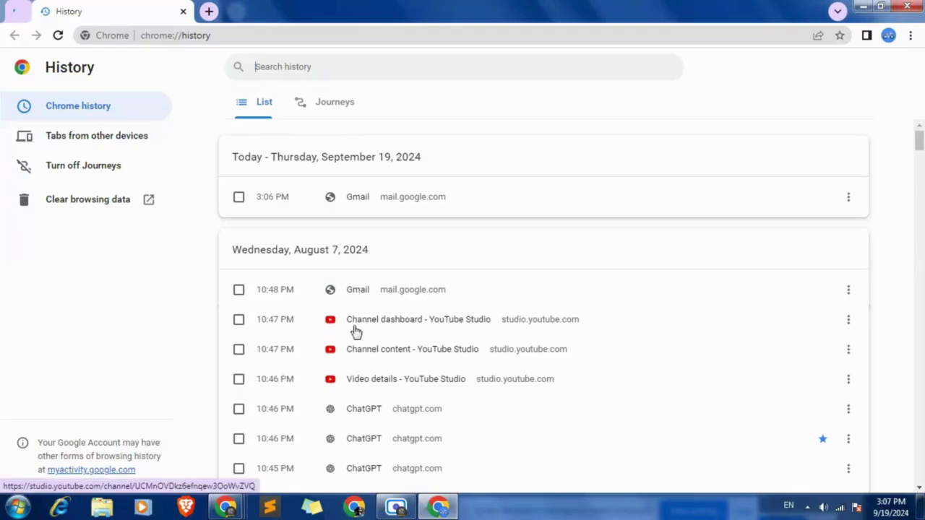
{"action": "scroll", "coordinate": [383, 315], "scroll_direction": "down", "scroll_amount": 2}
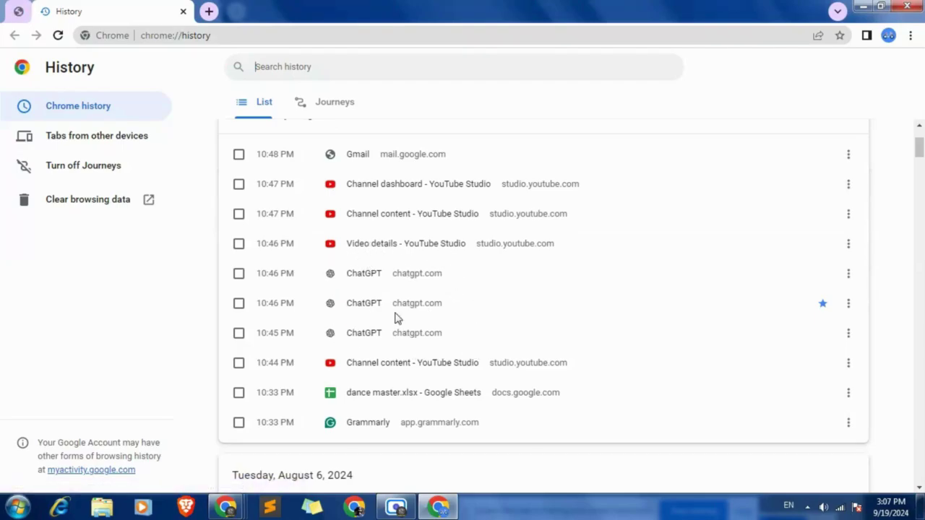
{"action": "scroll", "coordinate": [397, 318], "scroll_direction": "down", "scroll_amount": 2}
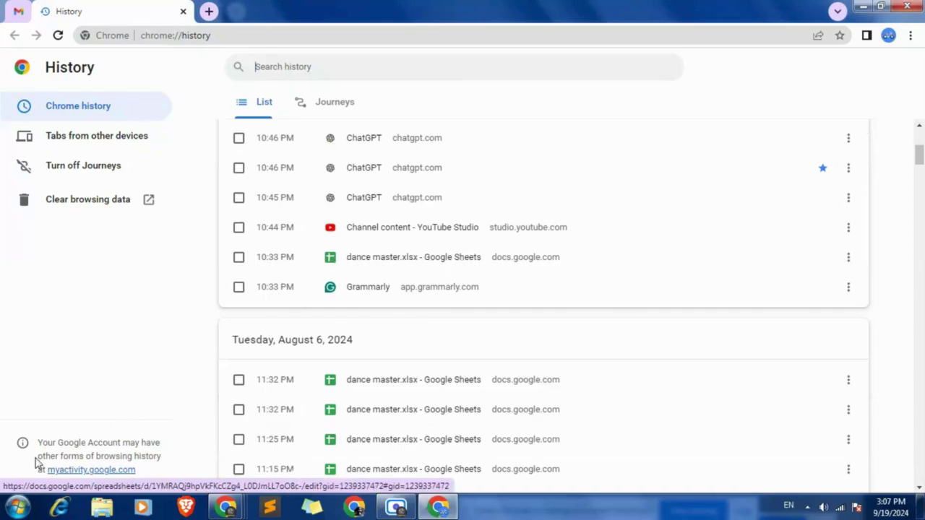
- Examine the pages visited on earlier dates in the history list and the other browser profiles available
{"action": "left_click", "coordinate": [17, 507]}
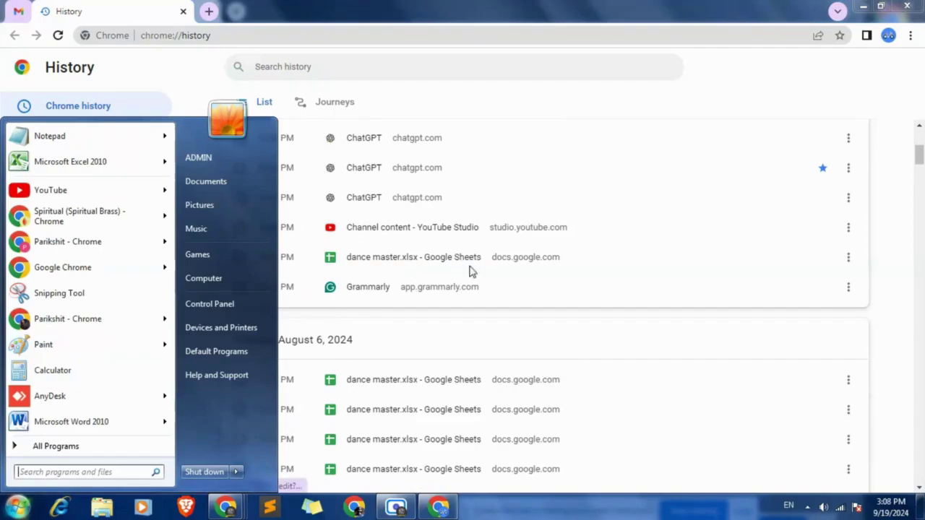
{"action": "left_click", "coordinate": [907, 283]}
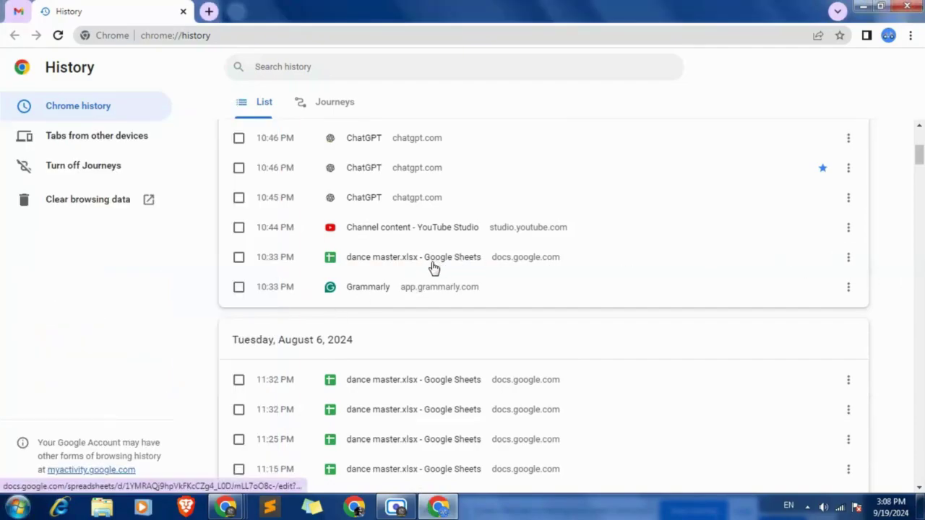
{"action": "scroll", "coordinate": [407, 320], "scroll_direction": "up", "scroll_amount": 3}
{"action": "scroll", "coordinate": [407, 321], "scroll_direction": "down", "scroll_amount": 10}
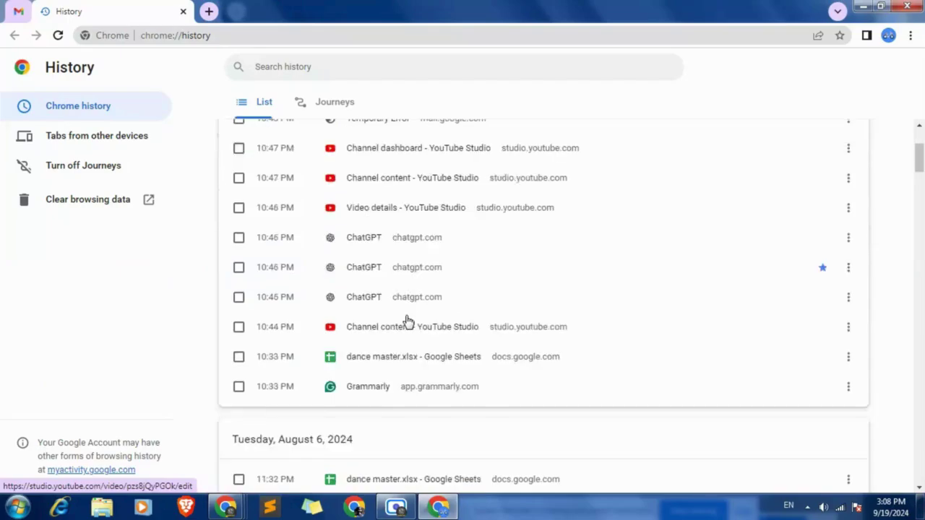
{"action": "scroll", "coordinate": [407, 320], "scroll_direction": "down", "scroll_amount": 10}
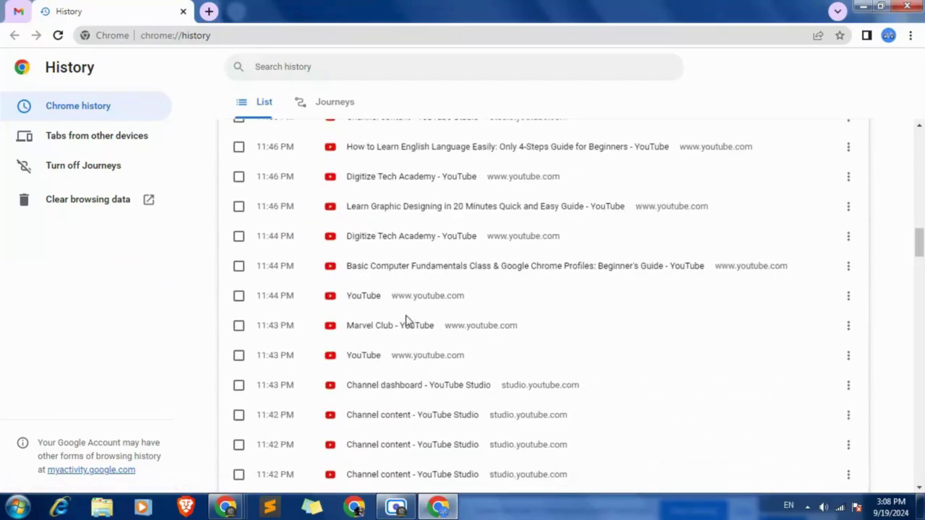
{"action": "scroll", "coordinate": [407, 320], "scroll_direction": "down", "scroll_amount": 5}
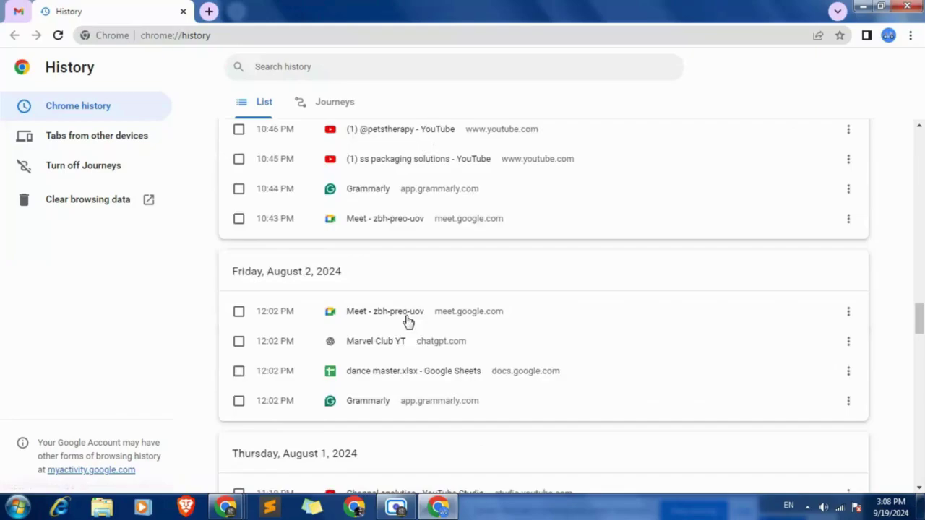
{"action": "left_click", "coordinate": [888, 36]}
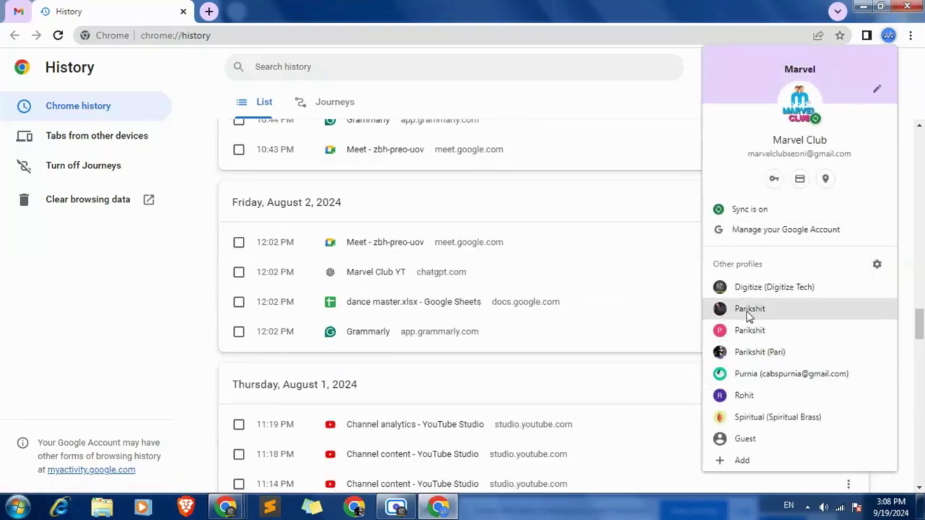
{"action": "left_click", "coordinate": [915, 182]}
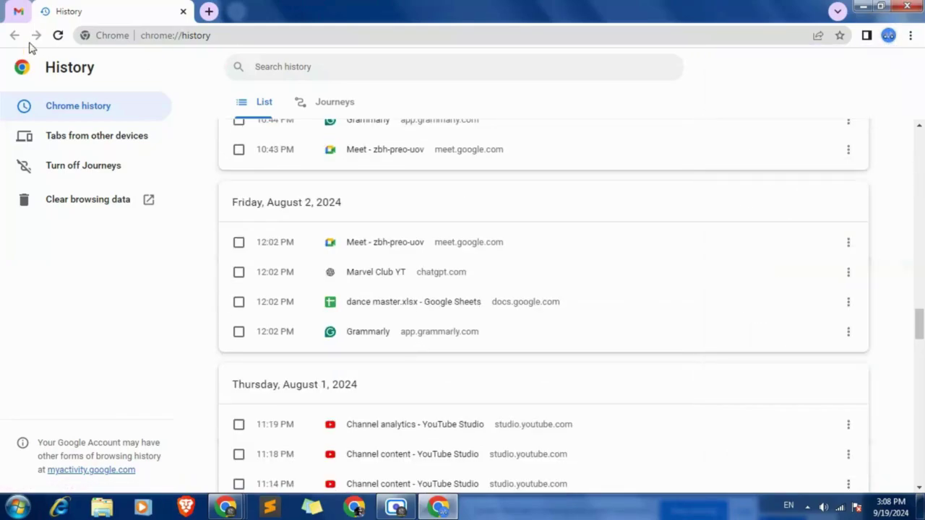
{"action": "scroll", "coordinate": [444, 328], "scroll_direction": "up", "scroll_amount": 20}
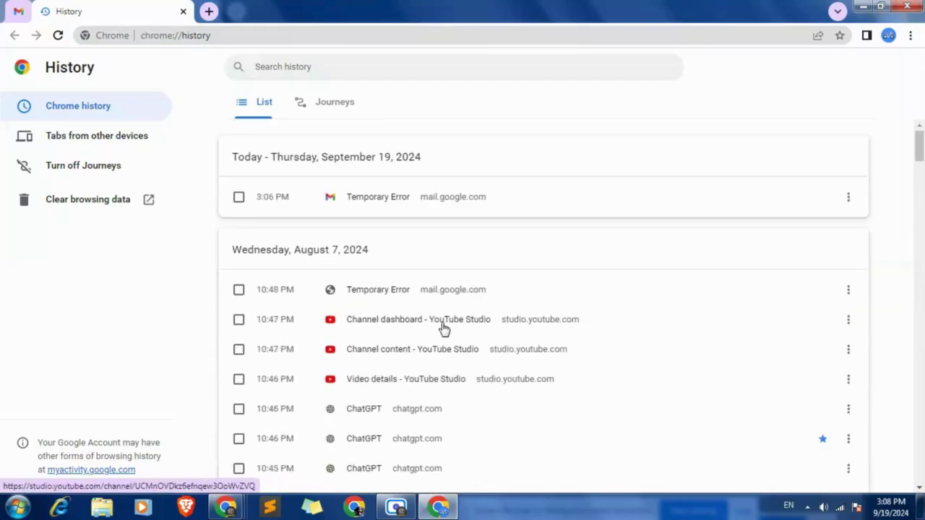
{"action": "scroll", "coordinate": [484, 292], "scroll_direction": "down", "scroll_amount": 10}
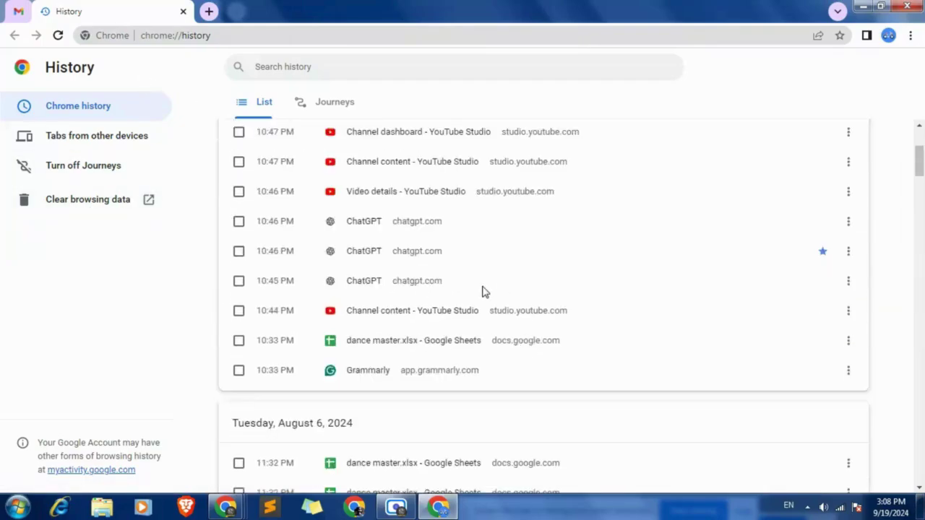
{"action": "scroll", "coordinate": [483, 291], "scroll_direction": "down", "scroll_amount": 15}
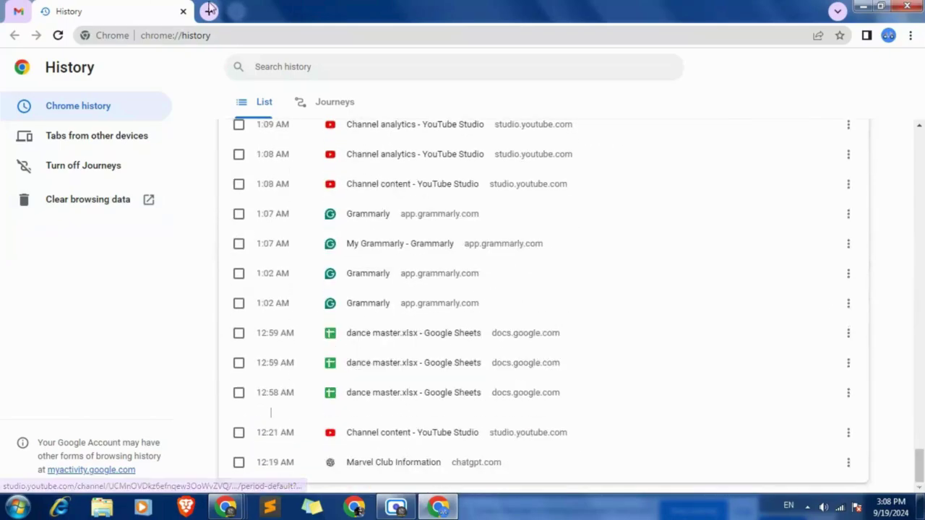
- Replace the history page with a new tab and open the browser settings
{"action": "left_click", "coordinate": [208, 11]}
{"action": "left_click", "coordinate": [183, 11]}
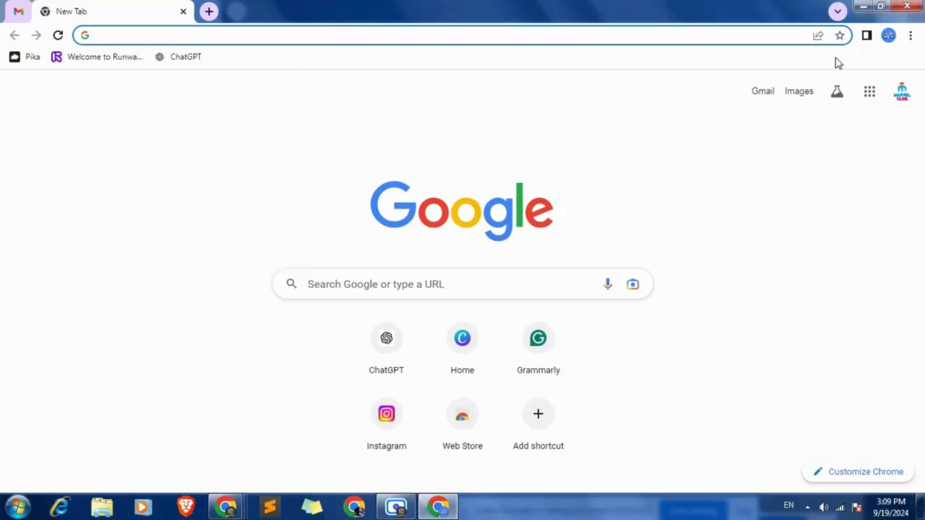
{"action": "left_click", "coordinate": [910, 34]}
{"action": "left_click", "coordinate": [802, 272]}
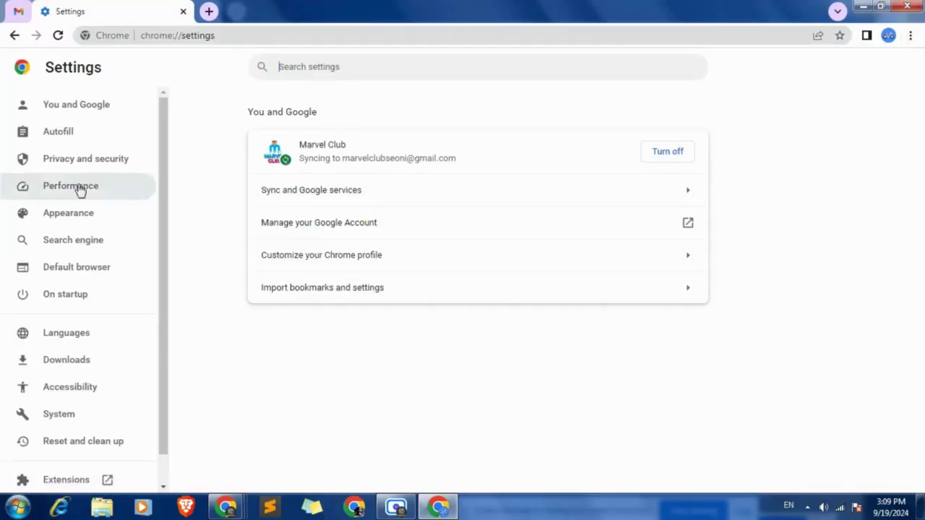
- Review the Password Manager options under Autofill and the On startup settings
{"action": "left_click", "coordinate": [49, 134]}
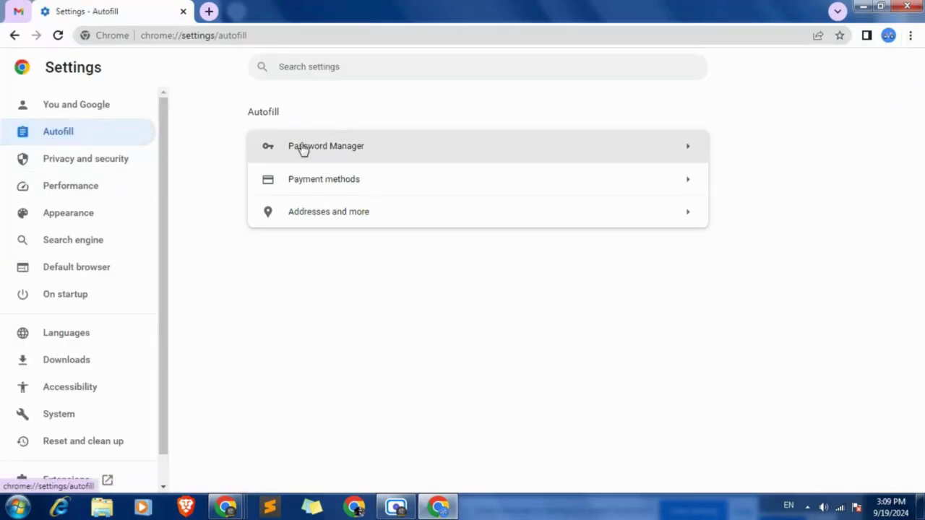
{"action": "left_click", "coordinate": [353, 148]}
{"action": "scroll", "coordinate": [526, 272], "scroll_direction": "down", "scroll_amount": 1}
{"action": "scroll", "coordinate": [514, 258], "scroll_direction": "up", "scroll_amount": 1}
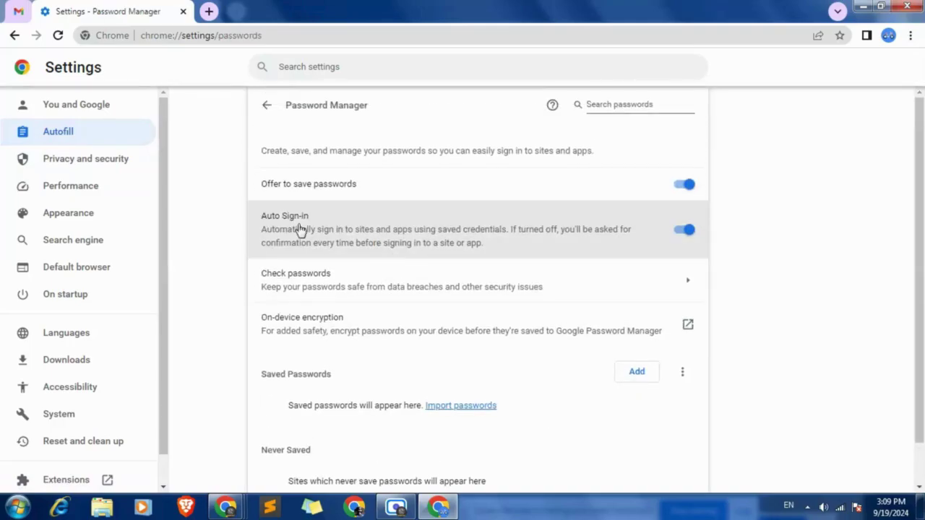
{"action": "left_click", "coordinate": [65, 294]}
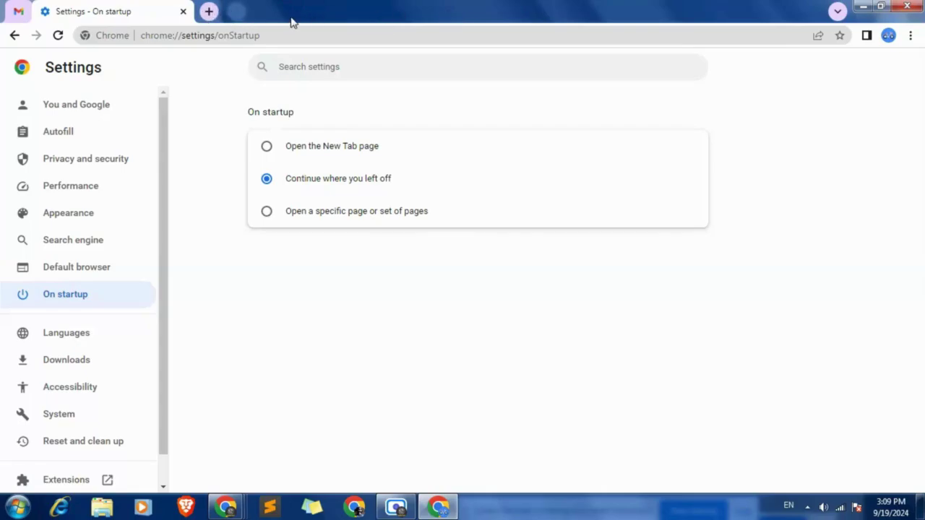
- Open Grammarly from its shortcut in a new tab and pin that tab
{"action": "left_click", "coordinate": [209, 11]}
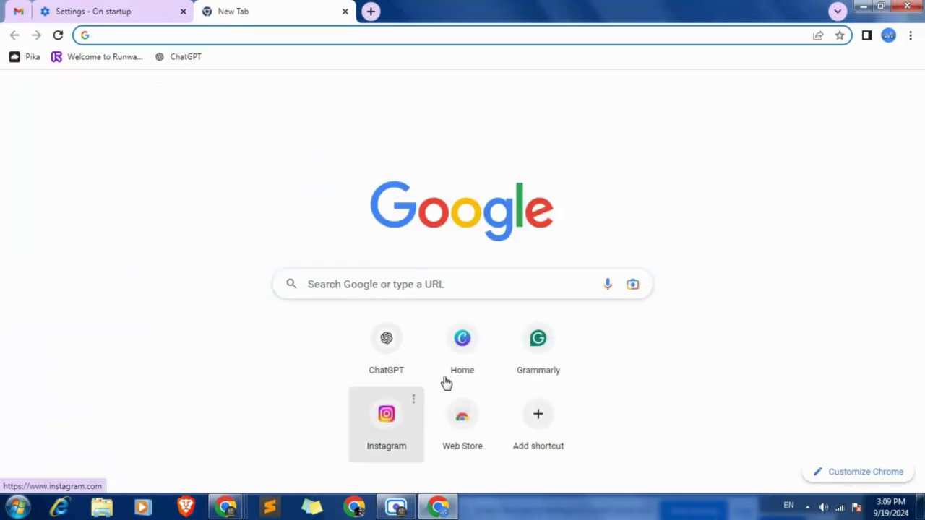
{"action": "left_click", "coordinate": [538, 349]}
{"action": "right_click", "coordinate": [228, 6]}
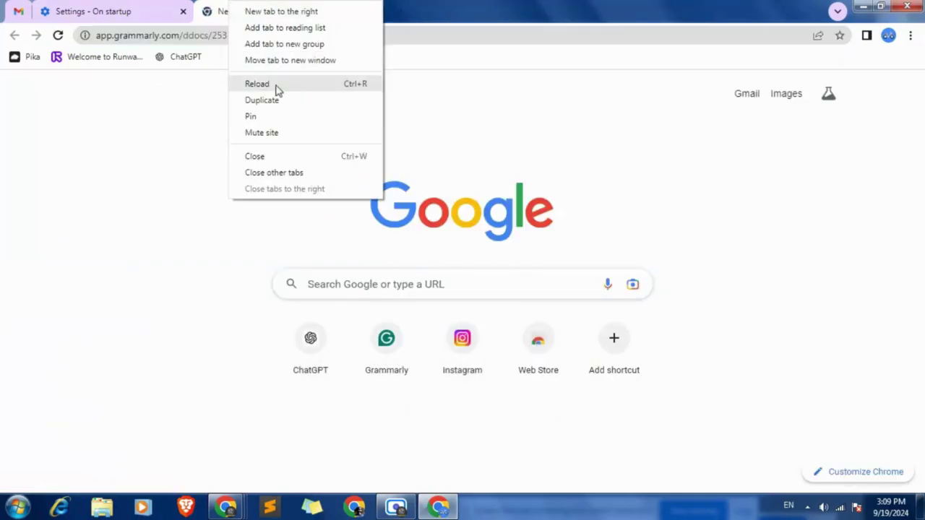
{"action": "left_click", "coordinate": [262, 118]}
- Unpin the Grammarly tab
{"action": "right_click", "coordinate": [45, 11]}
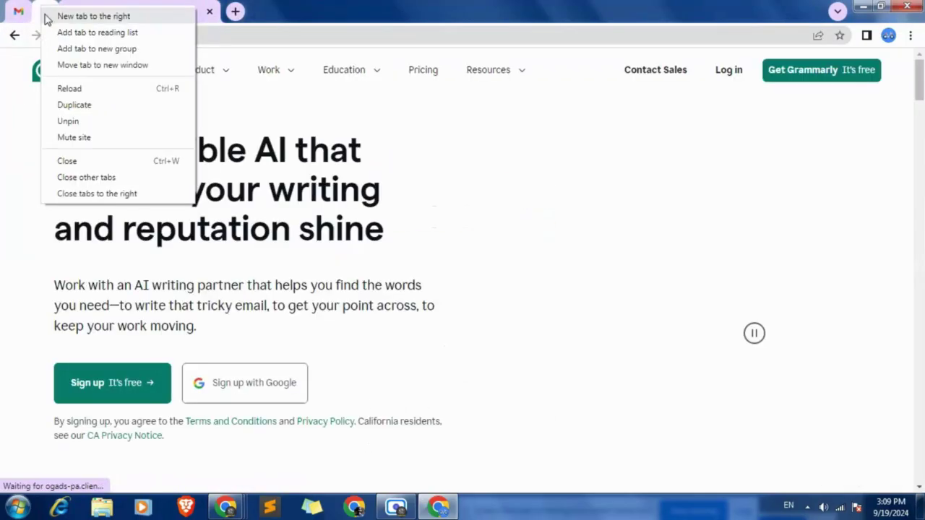
{"action": "left_click", "coordinate": [68, 120]}
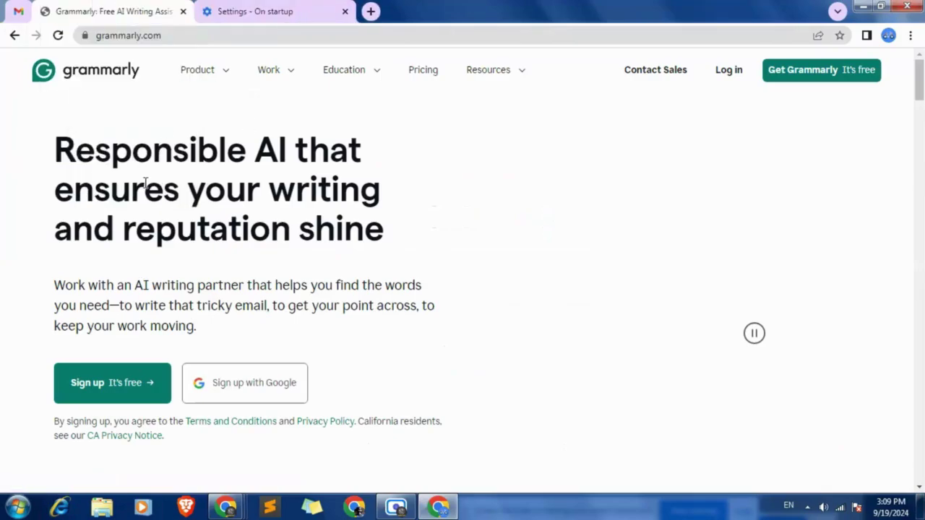
- Close the Marvel profile's browser window and reopen that profile from the Digitize Tech window
{"action": "left_click", "coordinate": [907, 6]}
{"action": "left_click", "coordinate": [867, 5]}
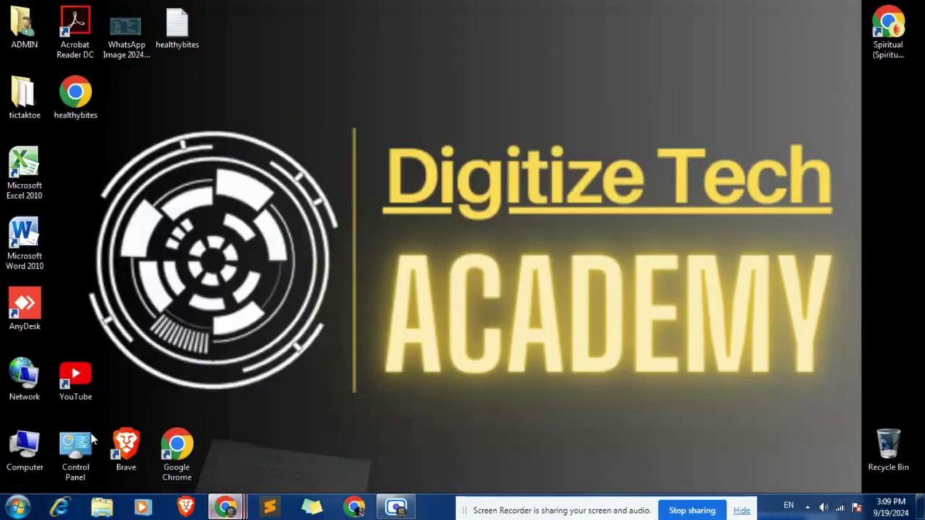
{"action": "key", "text": "alt+Tab"}
{"action": "left_click", "coordinate": [888, 35]}
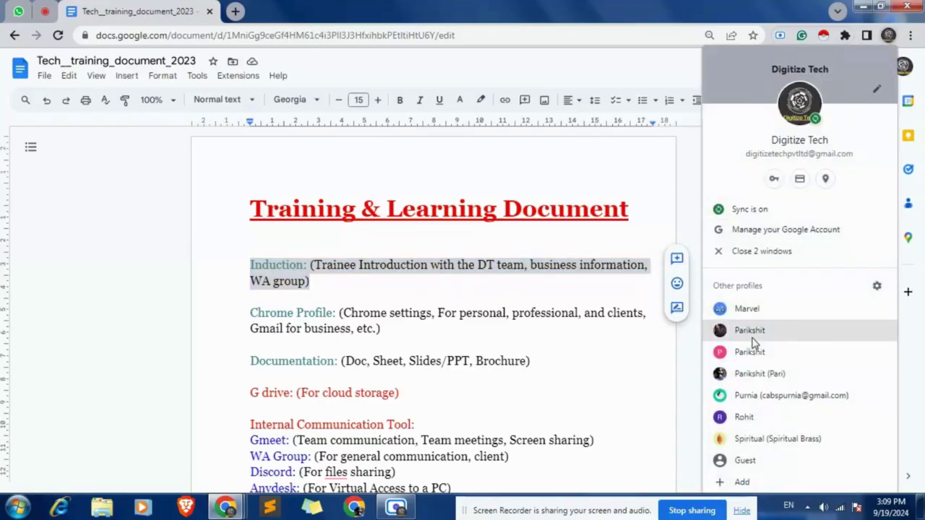
{"action": "left_click", "coordinate": [742, 310]}
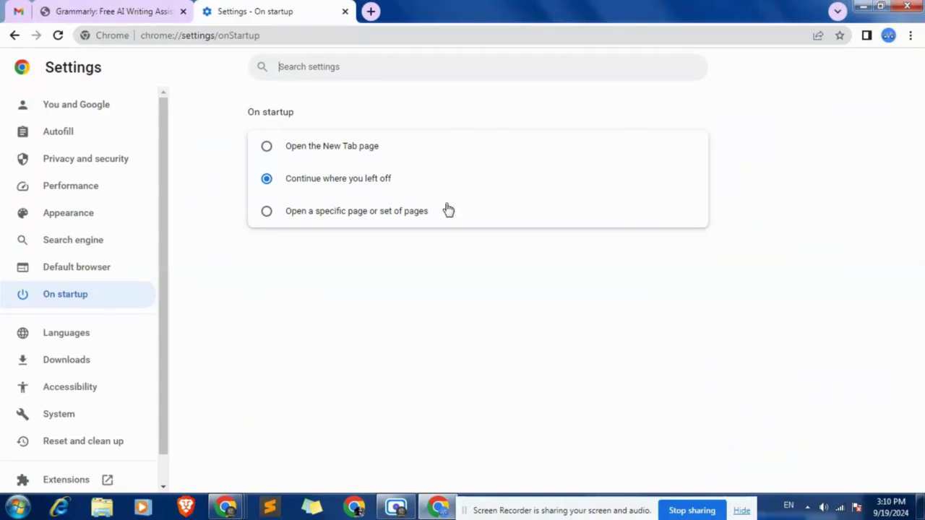
- Close the settings and Grammarly tabs and keep a new tab open in their place
{"action": "left_click", "coordinate": [345, 12]}
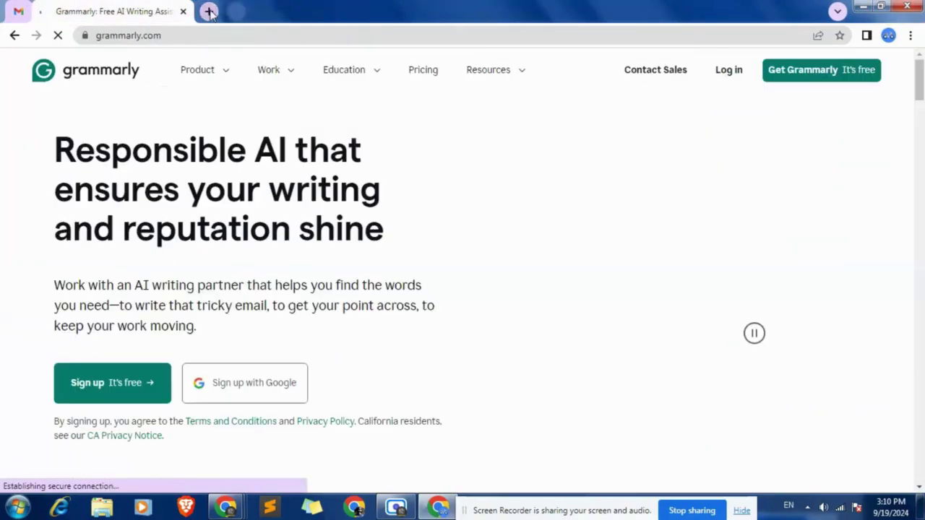
{"action": "left_click", "coordinate": [202, 11]}
{"action": "left_click", "coordinate": [183, 13]}
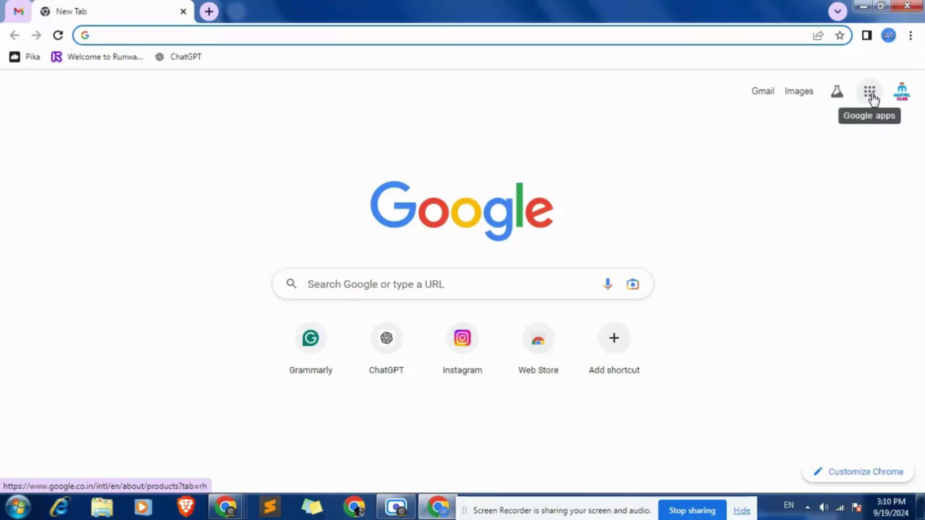
- Open Gmail from the new tab page and close the pinned Gmail tab
{"action": "left_click", "coordinate": [759, 100]}
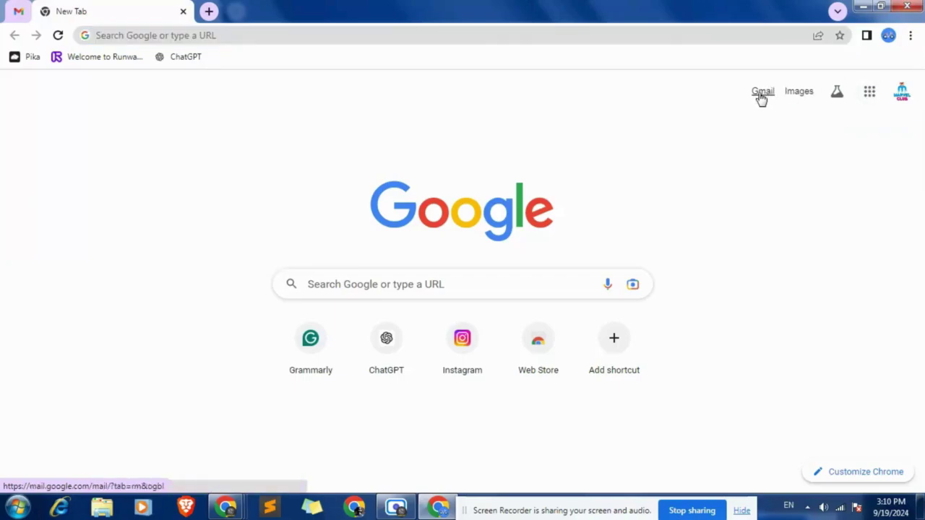
{"action": "right_click", "coordinate": [27, 11]}
{"action": "left_click", "coordinate": [76, 161]}
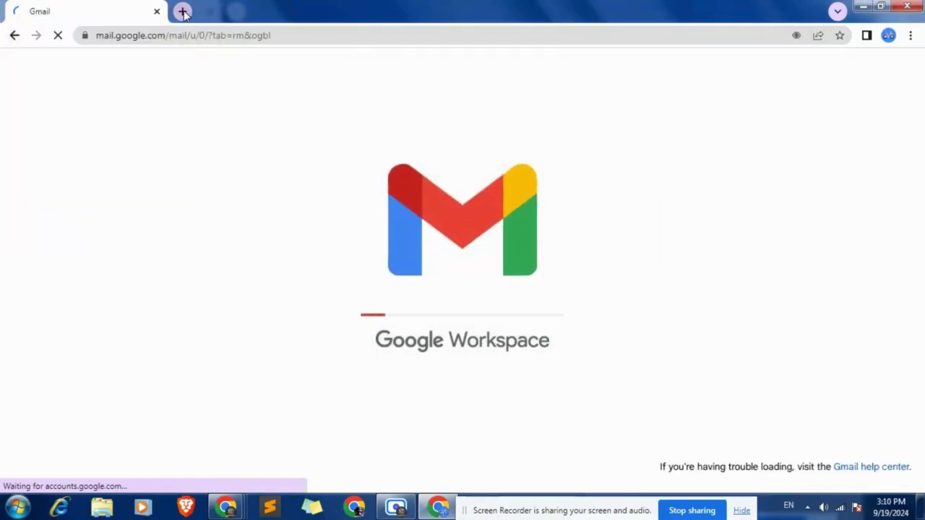
- Add a new tab, return to the Gmail inbox and display the list of Google apps
{"action": "left_click", "coordinate": [184, 11]}
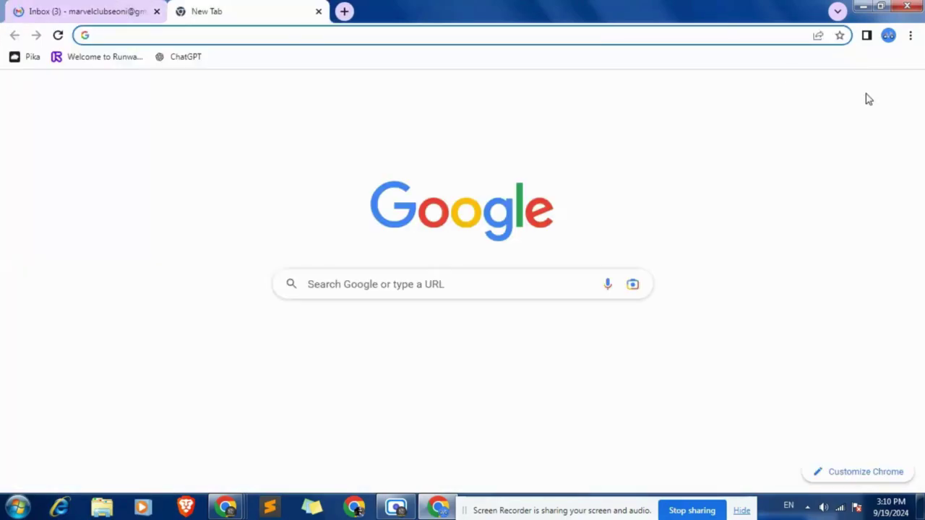
{"action": "key", "text": "ctrl+shift+Tab"}
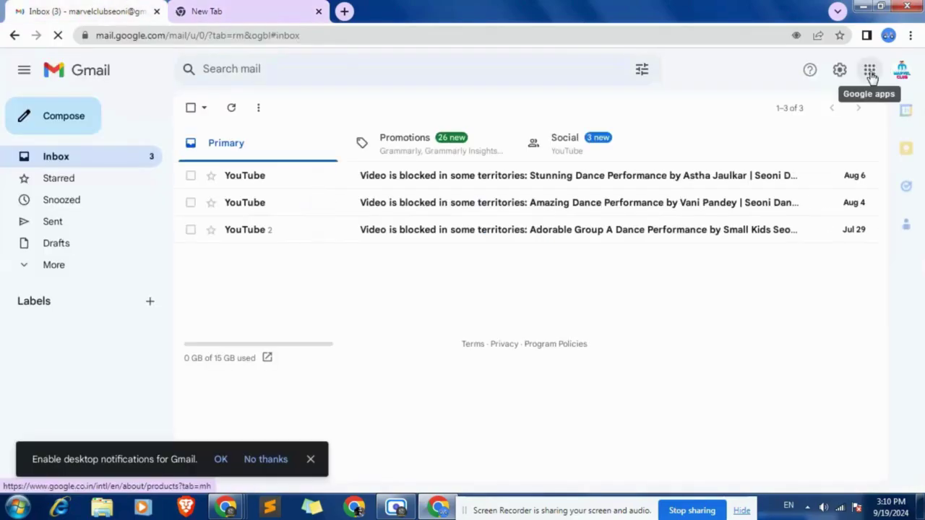
{"action": "left_click", "coordinate": [869, 69]}
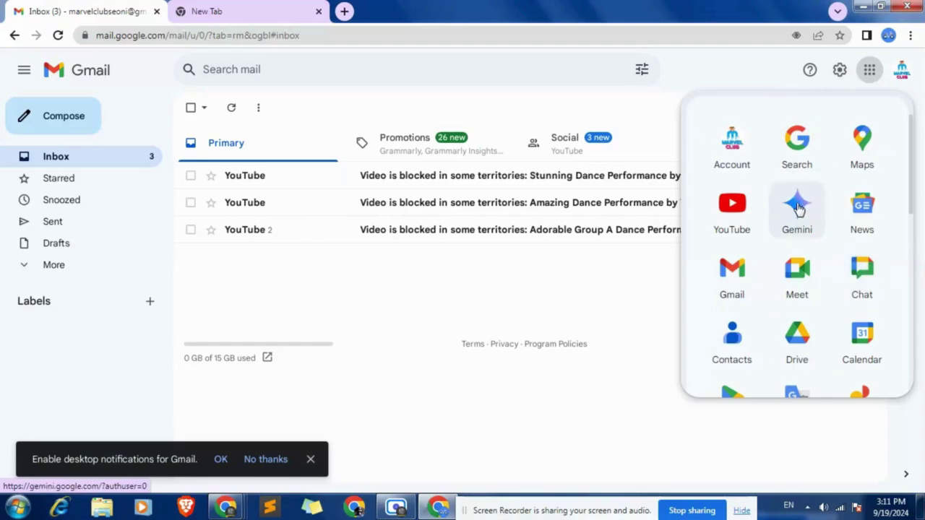
- Switch to the new tab in the Marvel profile, open the setup window for adding a Chrome profile and close that window
{"action": "left_click", "coordinate": [259, 8]}
{"action": "key", "text": "ctrl+shift+Tab"}
{"action": "left_click", "coordinate": [273, 6]}
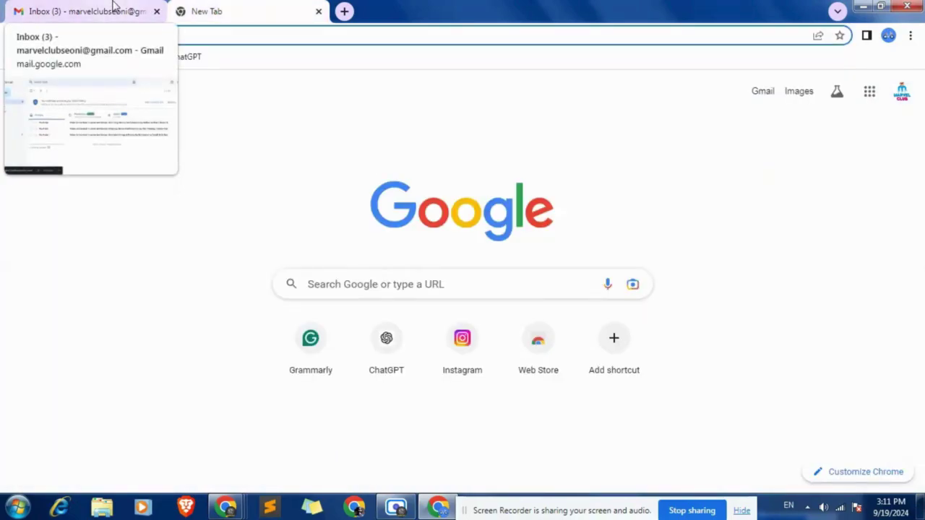
{"action": "left_click", "coordinate": [888, 35]}
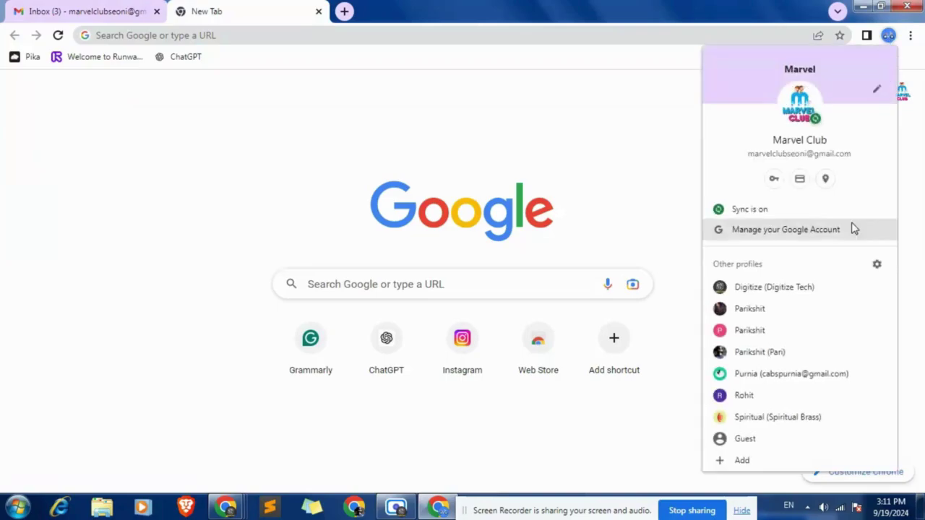
{"action": "left_click", "coordinate": [742, 459]}
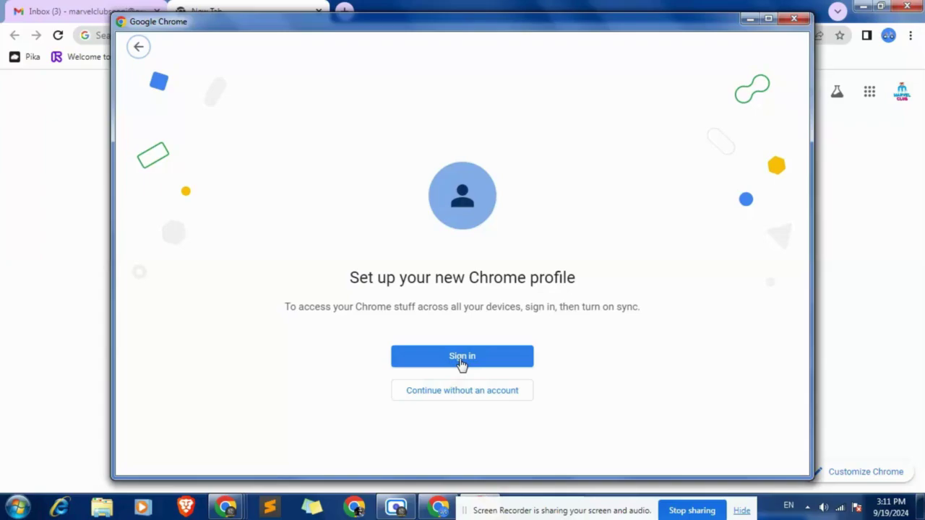
{"action": "left_click", "coordinate": [795, 19]}
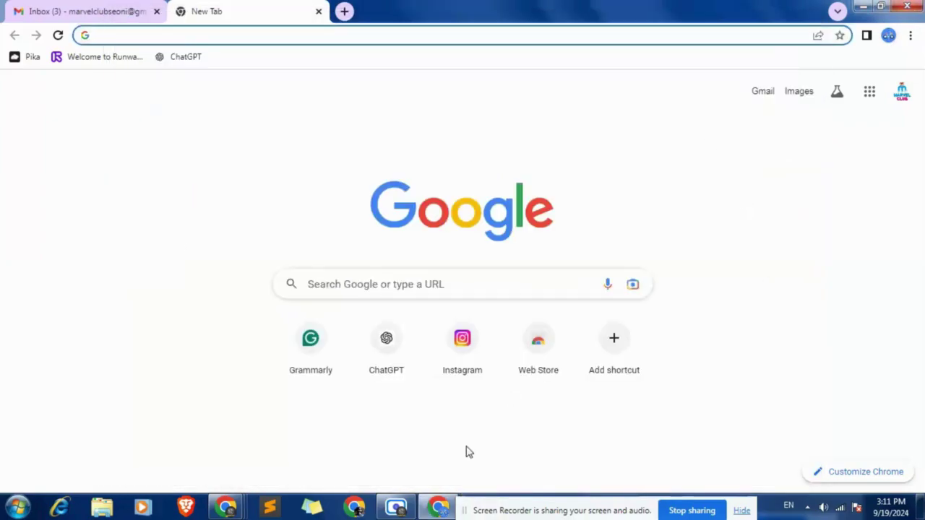
- Pin the Marvel profile's Chrome to the taskbar and close its browser window
{"action": "right_click", "coordinate": [438, 508]}
{"action": "right_click", "coordinate": [438, 507]}
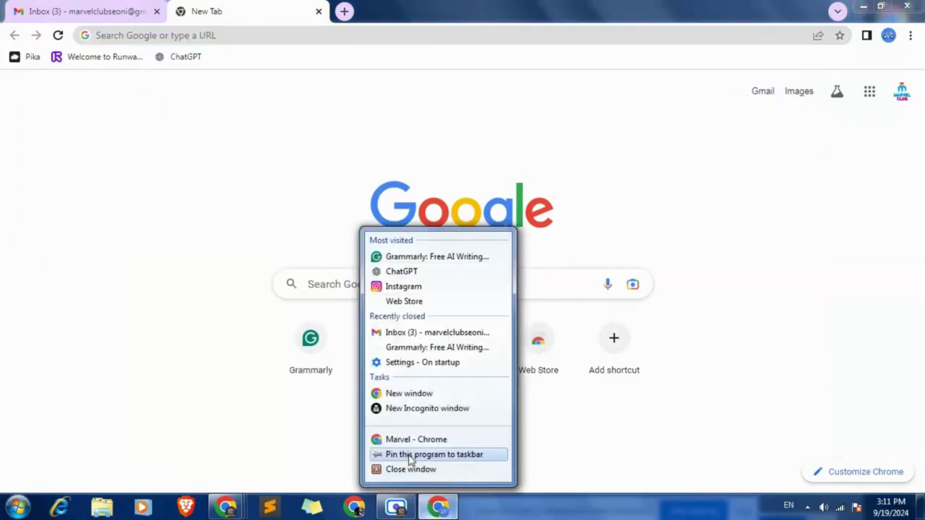
{"action": "left_click", "coordinate": [908, 6]}
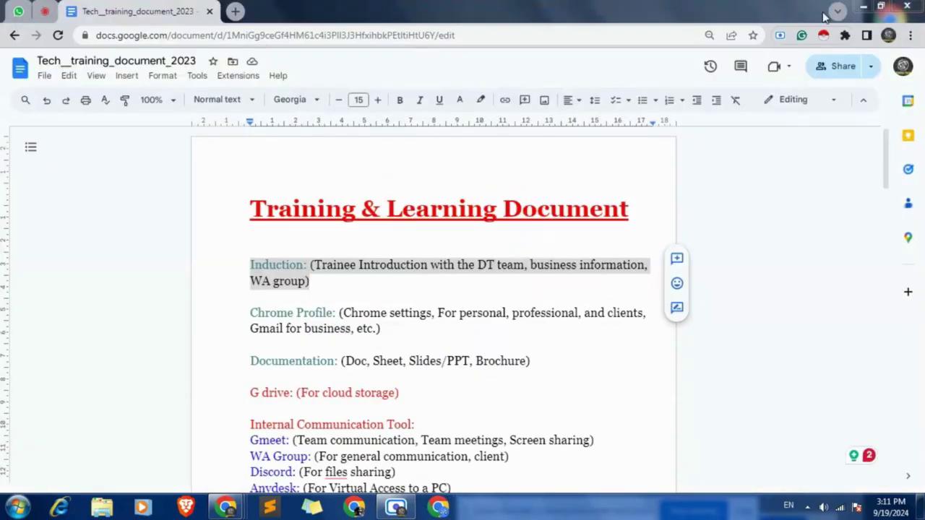
- Minimise the Digitize Tech window, launch the Spiritual Brass profile from its desktop shortcut and add a new tab
{"action": "left_click", "coordinate": [908, 5]}
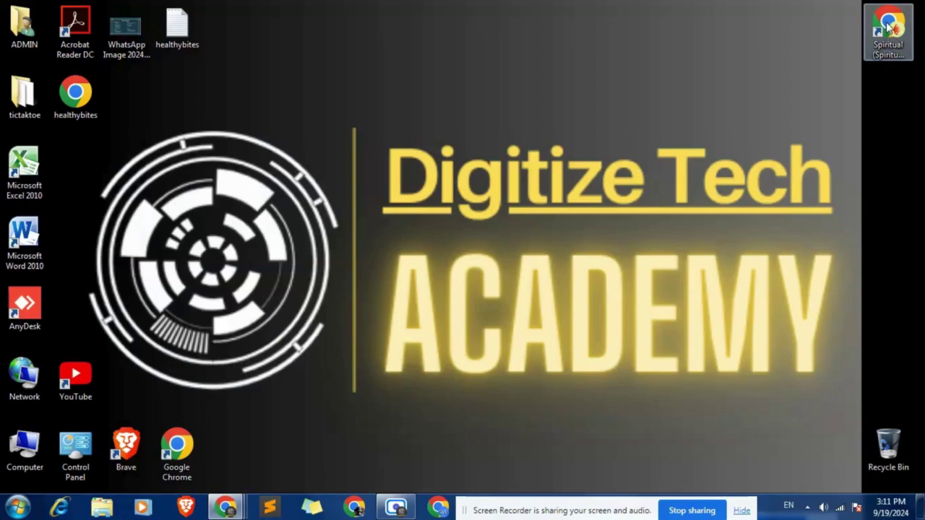
{"action": "double_click", "coordinate": [889, 28]}
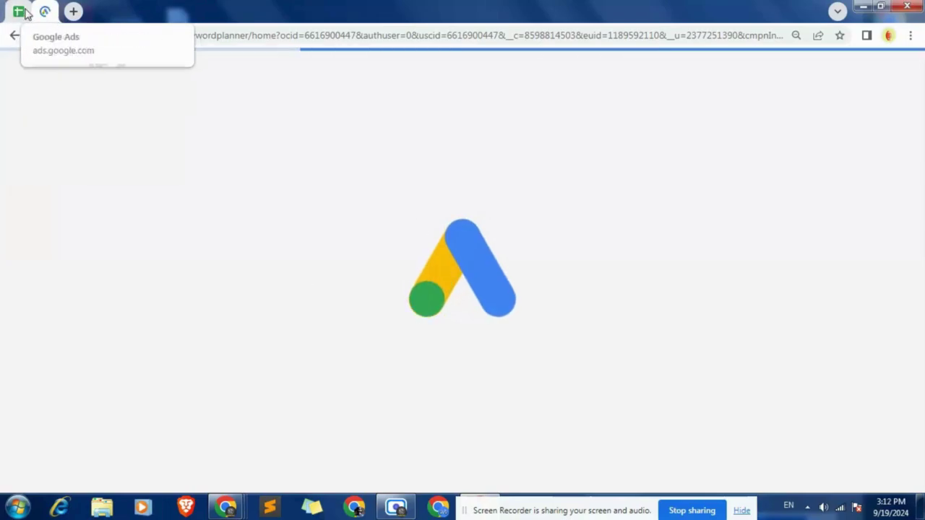
{"action": "left_click", "coordinate": [73, 11]}
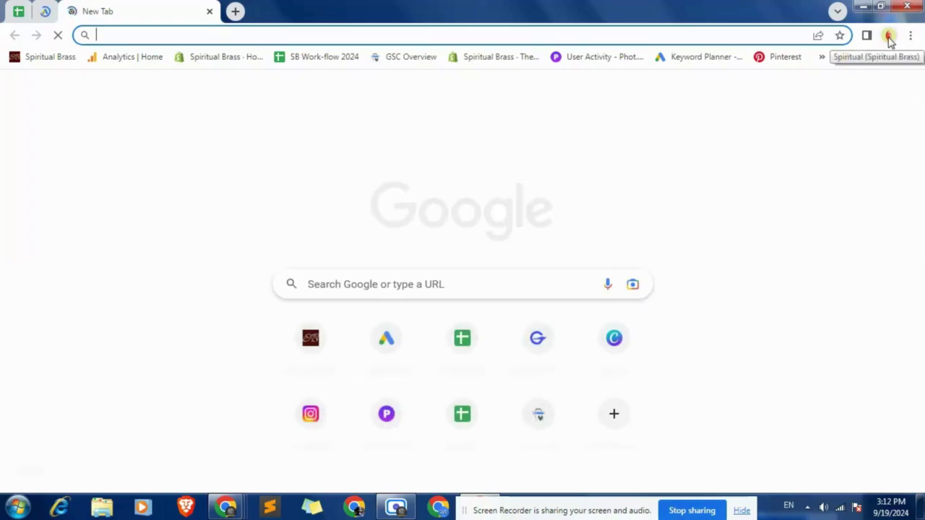
- Open the full Chrome history page in the Spiritual Brass profile
{"action": "left_click", "coordinate": [910, 36]}
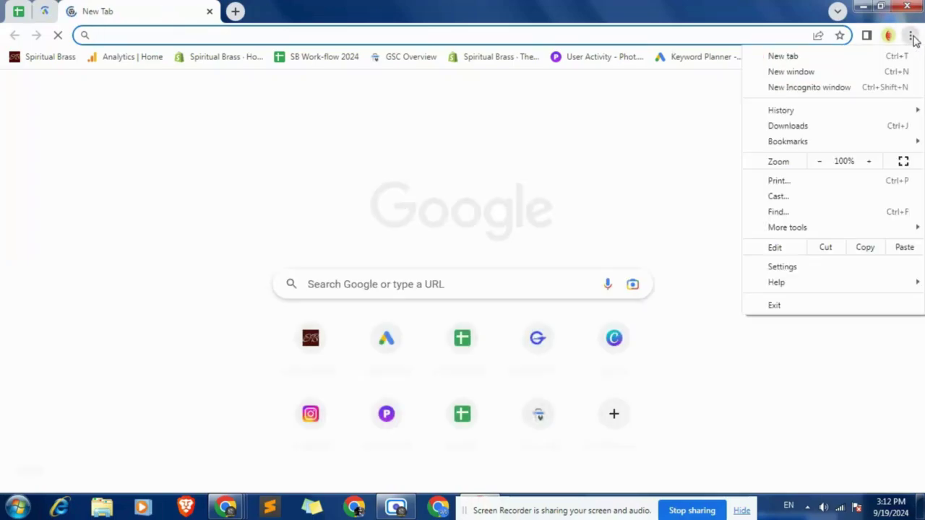
{"action": "mouse_move", "coordinate": [774, 109]}
{"action": "left_click", "coordinate": [315, 79]}
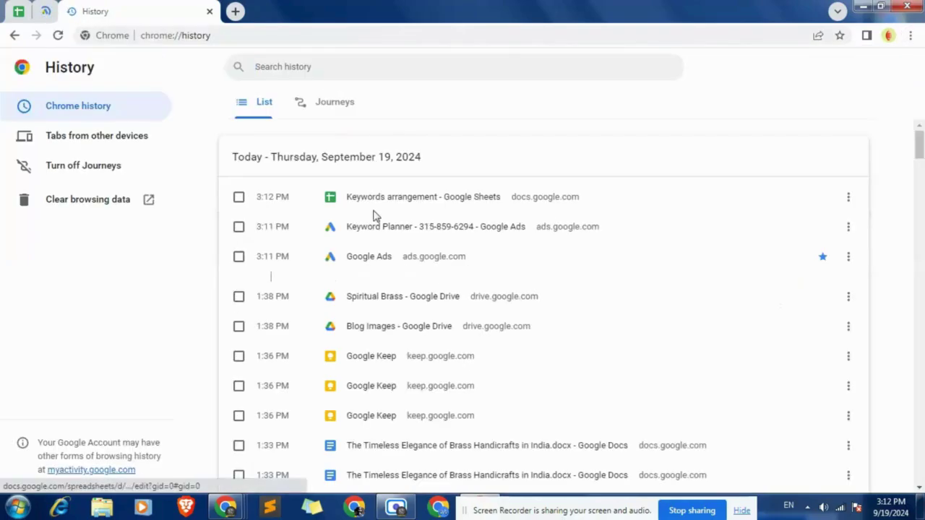
- Examine the sites and documents listed in the Spiritual Brass profile's history for today and the previous days
{"action": "scroll", "coordinate": [409, 383], "scroll_direction": "down", "scroll_amount": 1}
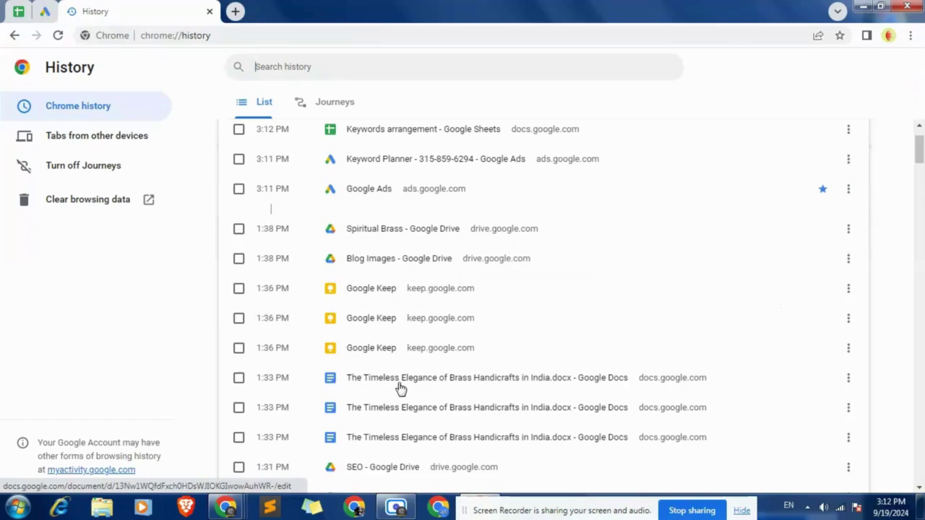
{"action": "scroll", "coordinate": [600, 381], "scroll_direction": "down", "scroll_amount": 3}
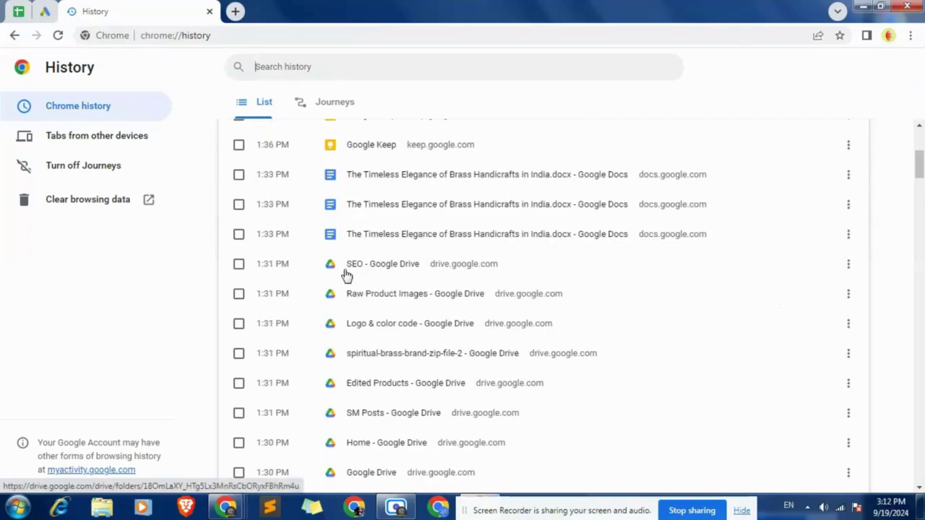
{"action": "scroll", "coordinate": [361, 347], "scroll_direction": "down", "scroll_amount": 5}
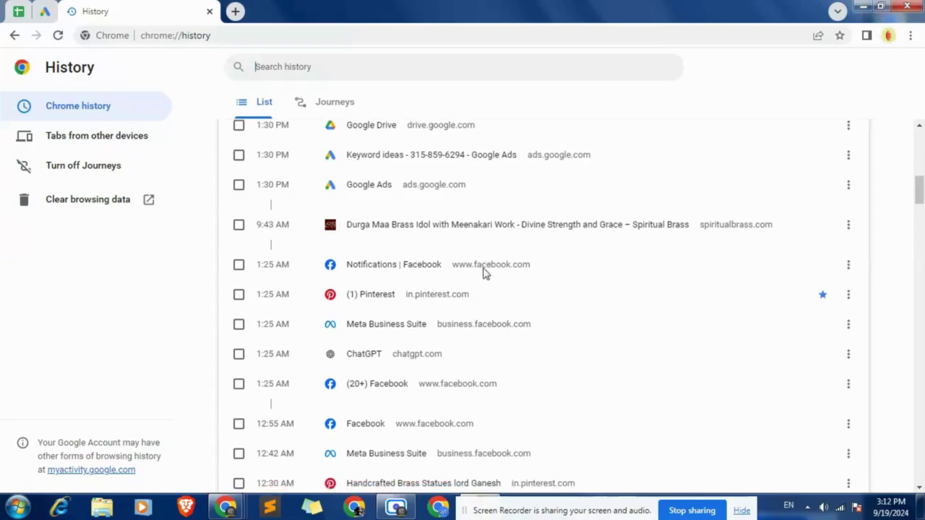
{"action": "scroll", "coordinate": [485, 268], "scroll_direction": "down", "scroll_amount": 3}
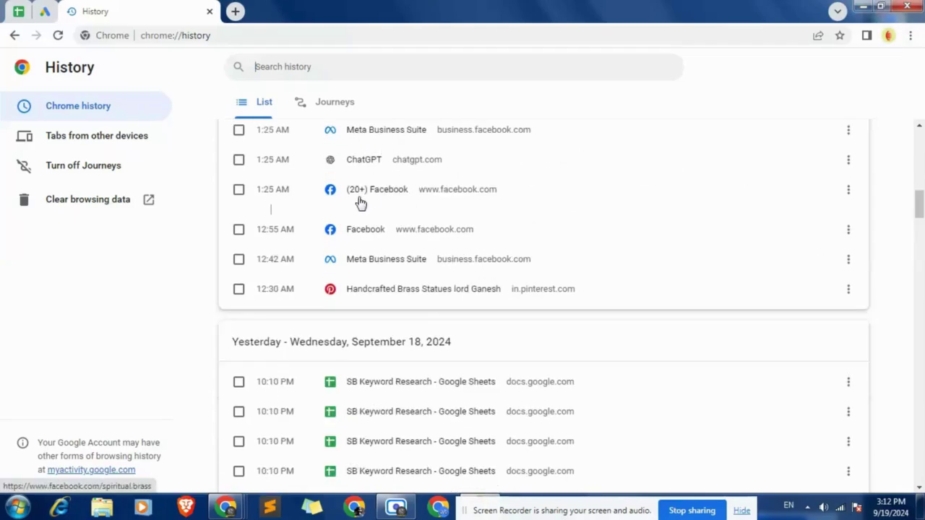
{"action": "scroll", "coordinate": [392, 287], "scroll_direction": "down", "scroll_amount": 2}
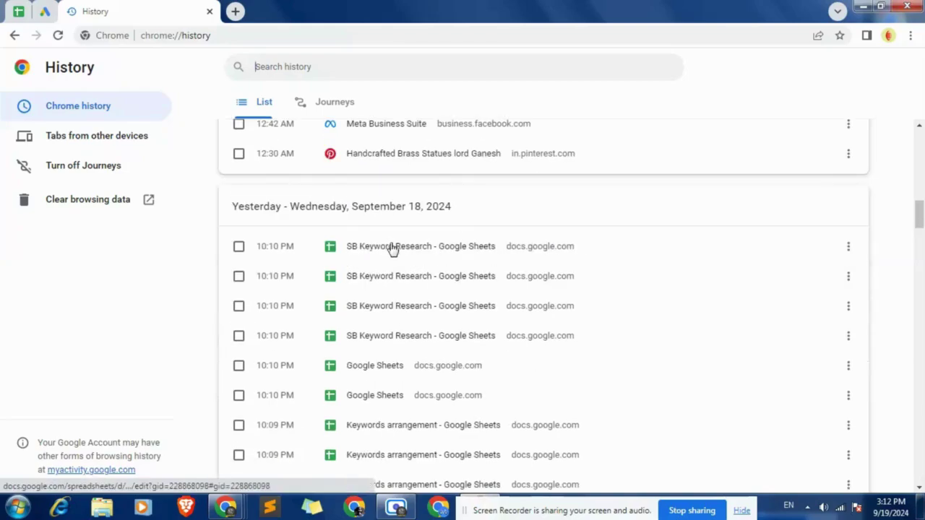
{"action": "scroll", "coordinate": [422, 267], "scroll_direction": "down", "scroll_amount": 7}
{"action": "scroll", "coordinate": [419, 266], "scroll_direction": "down", "scroll_amount": 15}
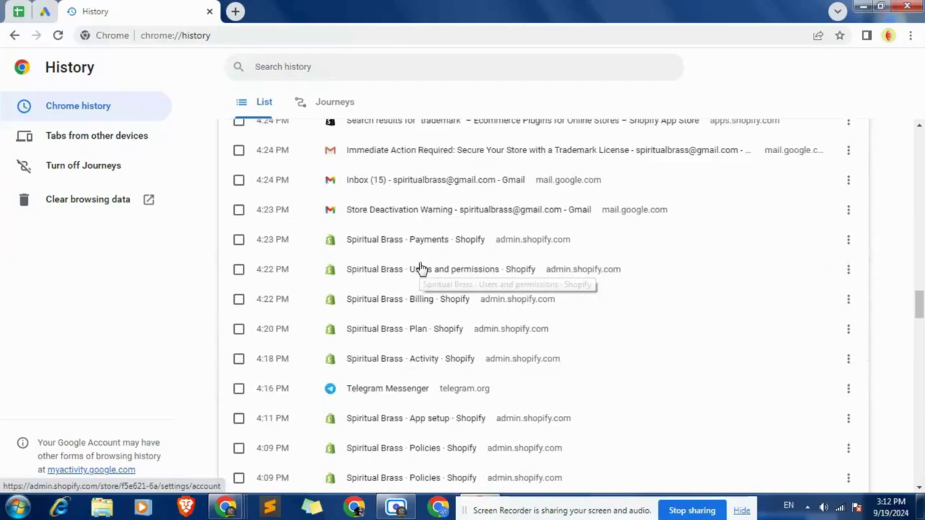
{"action": "scroll", "coordinate": [454, 248], "scroll_direction": "down", "scroll_amount": 10}
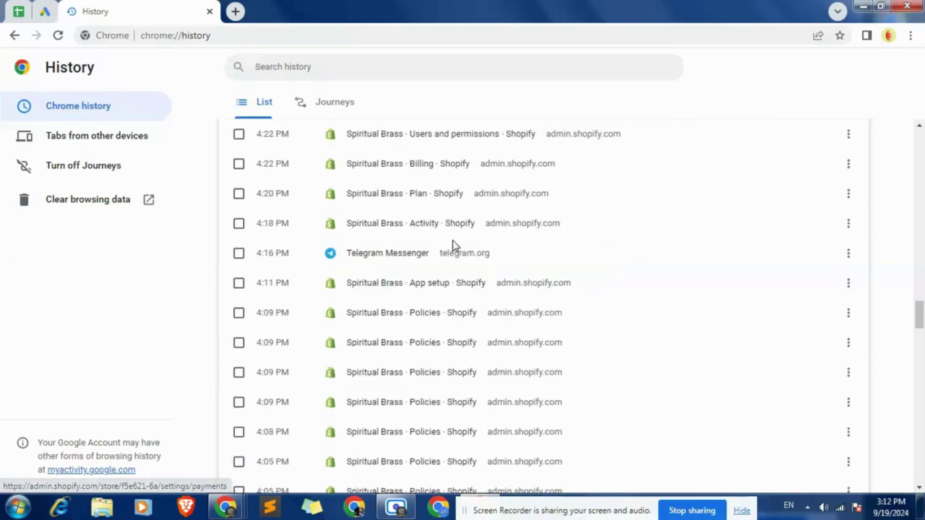
{"action": "scroll", "coordinate": [453, 247], "scroll_direction": "down", "scroll_amount": 20}
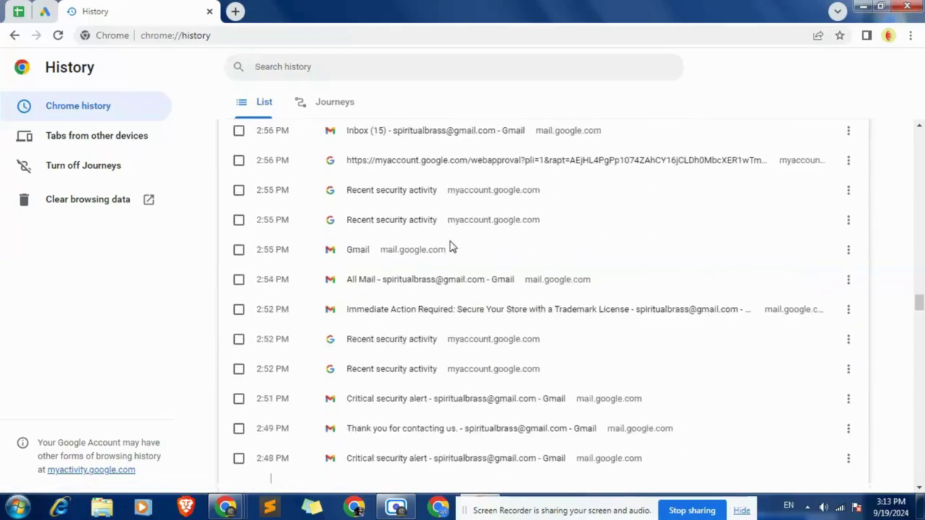
{"action": "scroll", "coordinate": [453, 248], "scroll_direction": "down", "scroll_amount": 15}
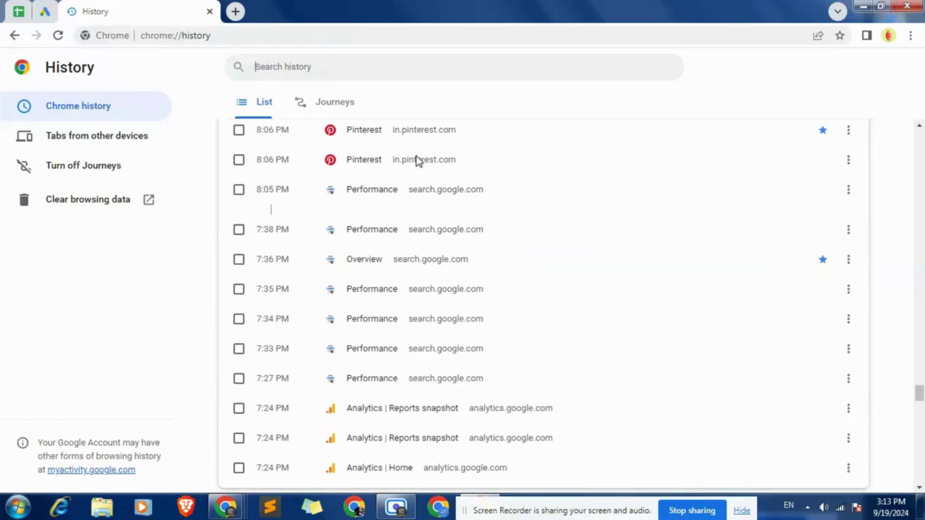
- View the account details and other profiles from the Spiritual Brass window, and close that window to return to the desktop
{"action": "left_click", "coordinate": [889, 35]}
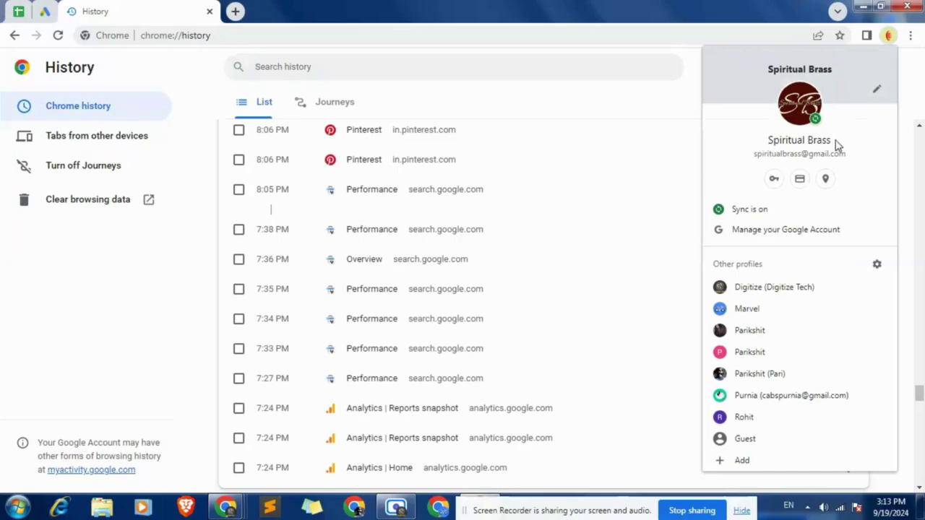
{"action": "left_click", "coordinate": [506, 130]}
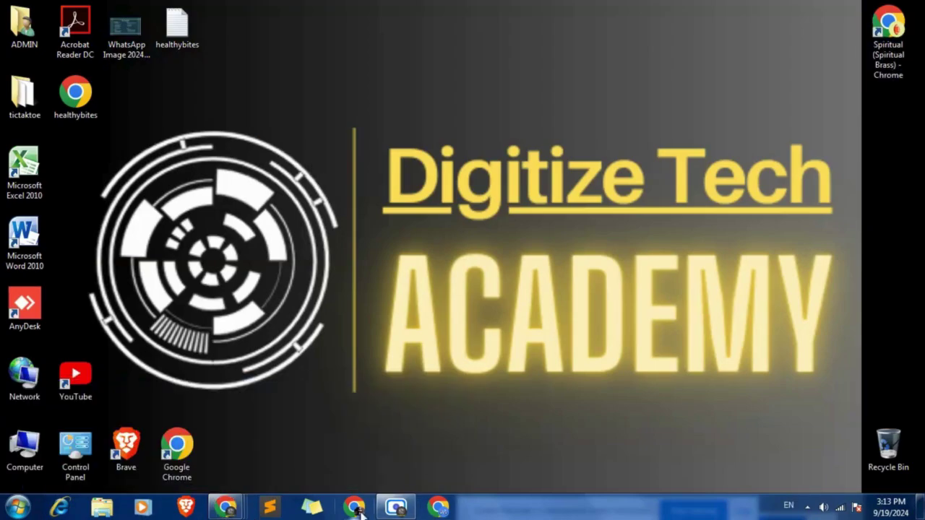
{"action": "right_click", "coordinate": [394, 116]}
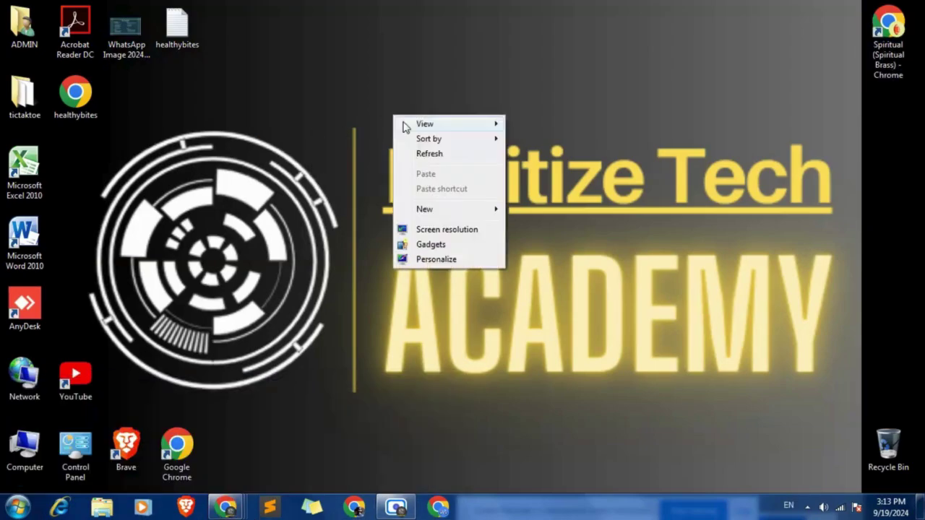
{"action": "left_click", "coordinate": [376, 129]}
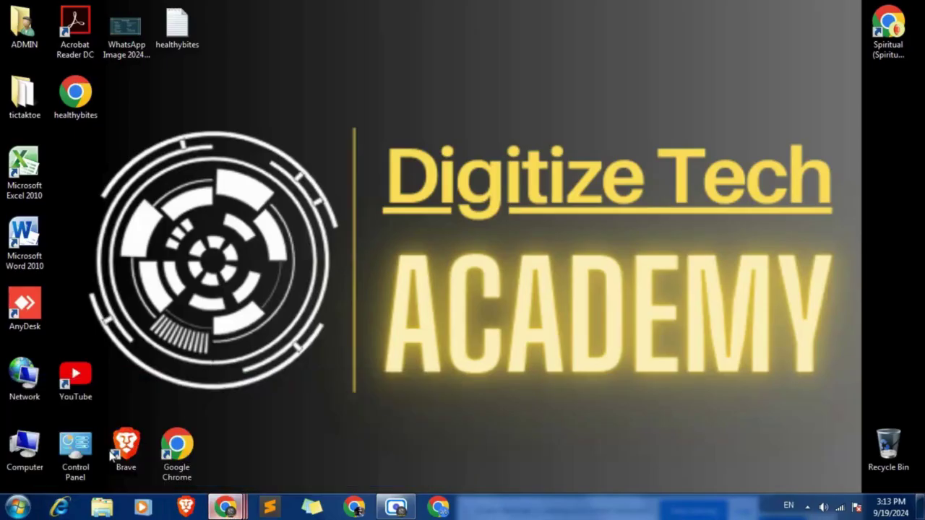
- Bring up the Digitize Tech window, view its list of other profiles and minimise the window
{"action": "left_click", "coordinate": [225, 506]}
{"action": "left_click", "coordinate": [888, 35]}
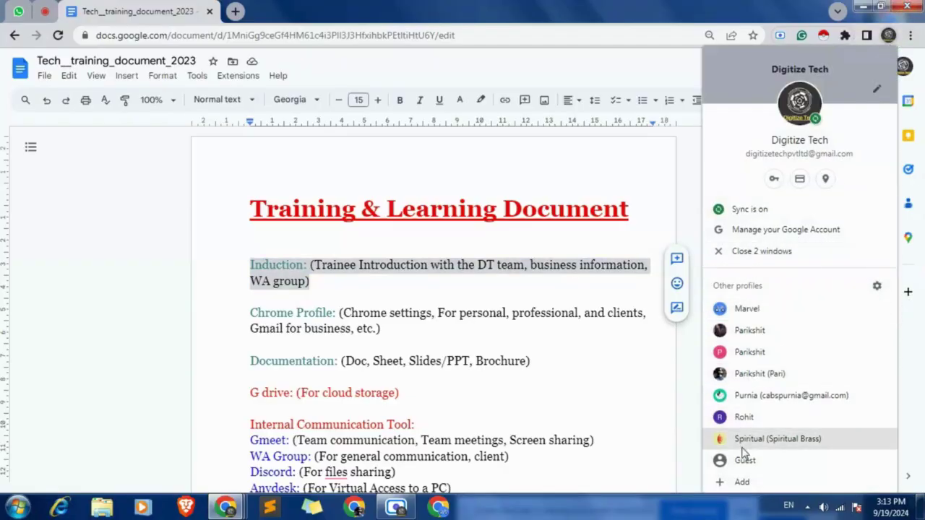
{"action": "left_click", "coordinate": [862, 6]}
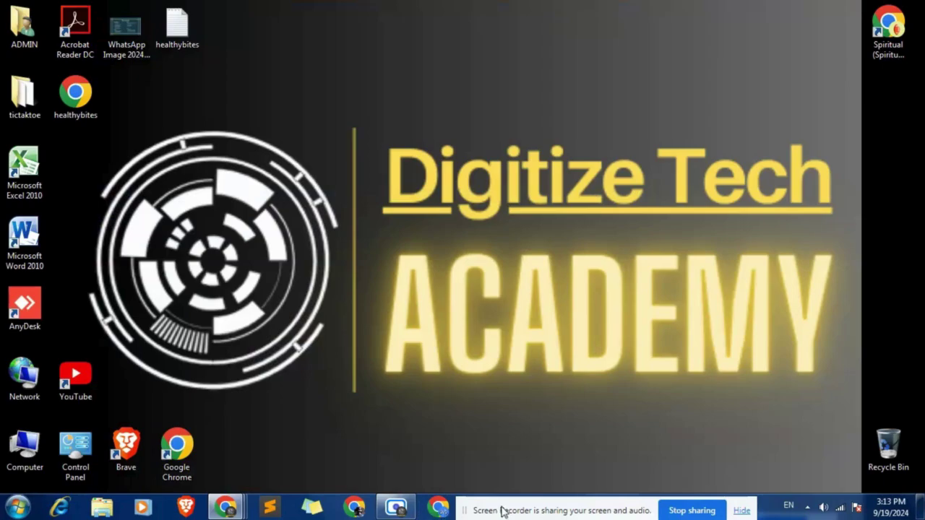
- Move the screen-sharing bar aside, reopen the Digitize Tech window and review the available Chrome profiles over the training document
{"action": "left_click_drag", "start_coordinate": [504, 511], "coordinate": [611, 518]}
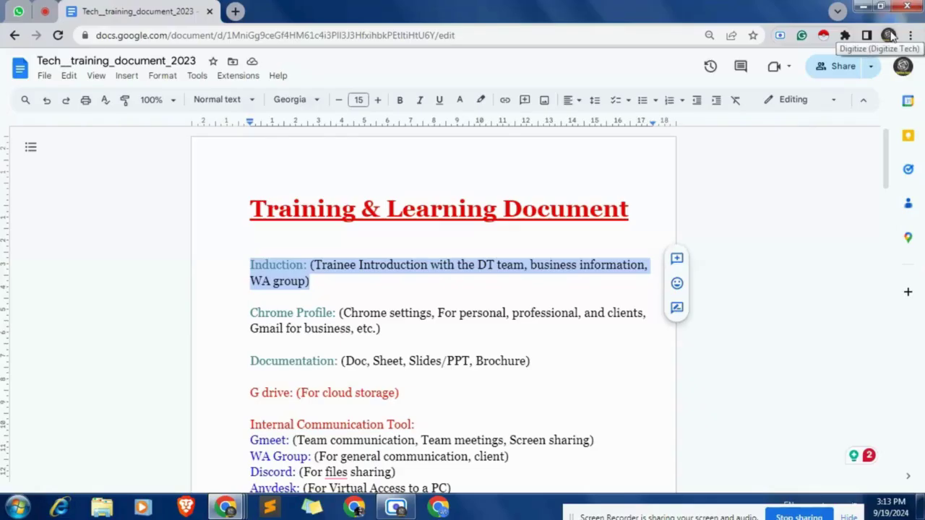
{"action": "left_click", "coordinate": [890, 38]}
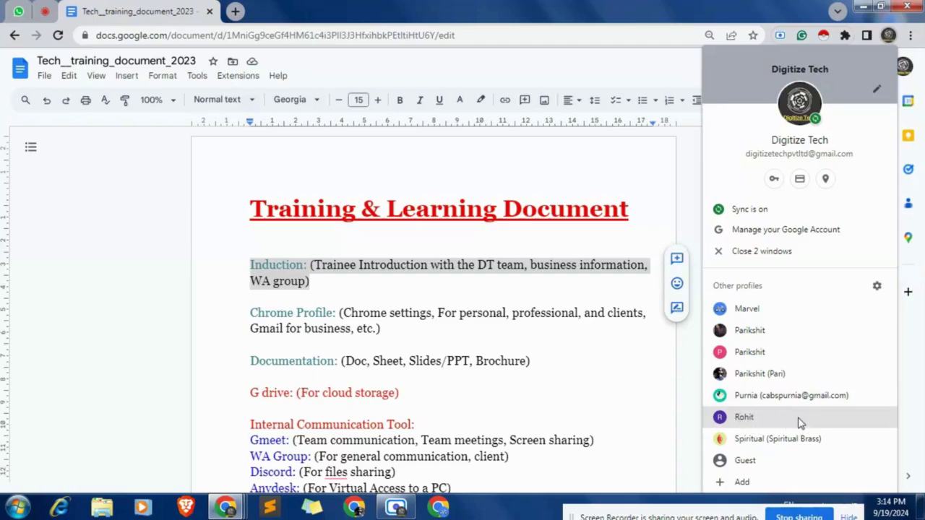
{"action": "left_click", "coordinate": [113, 190]}
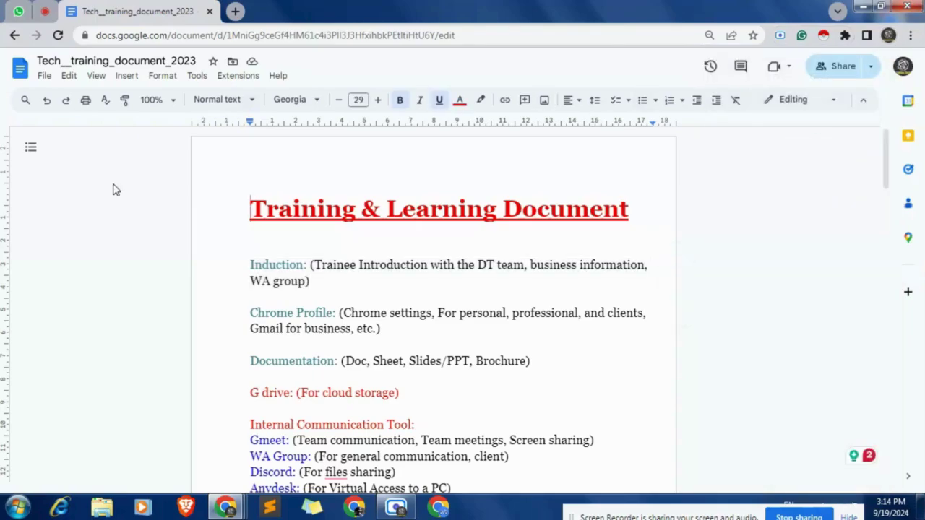
{"action": "left_click", "coordinate": [889, 35]}
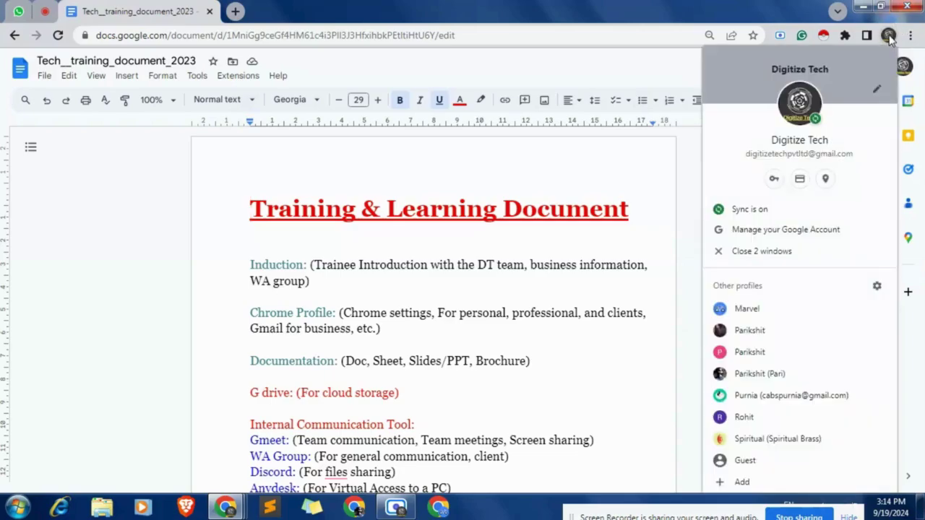
{"action": "left_click", "coordinate": [742, 482]}
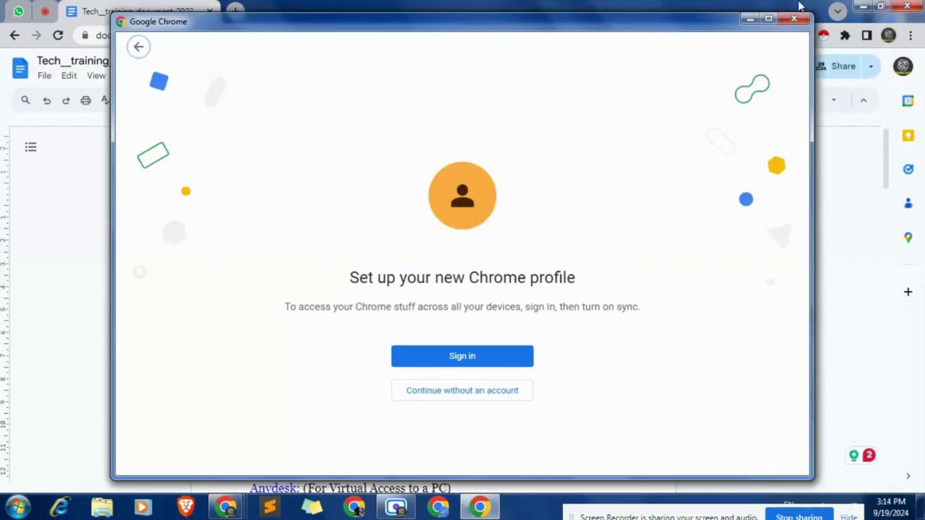
{"action": "left_click", "coordinate": [798, 18]}
- Start adding a new Chrome profile with Google sign-in and choose to create an account for work or business
{"action": "left_click", "coordinate": [890, 36]}
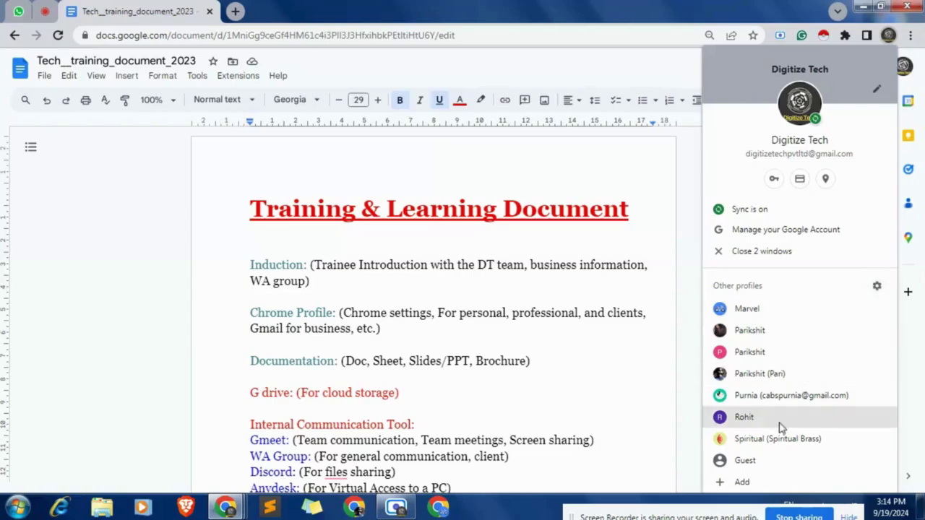
{"action": "left_click", "coordinate": [743, 482]}
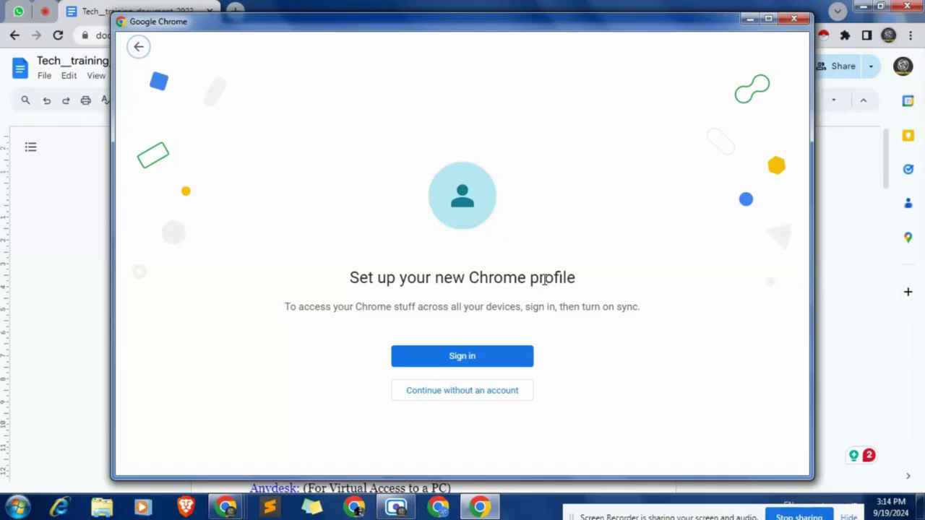
{"action": "left_click", "coordinate": [457, 365]}
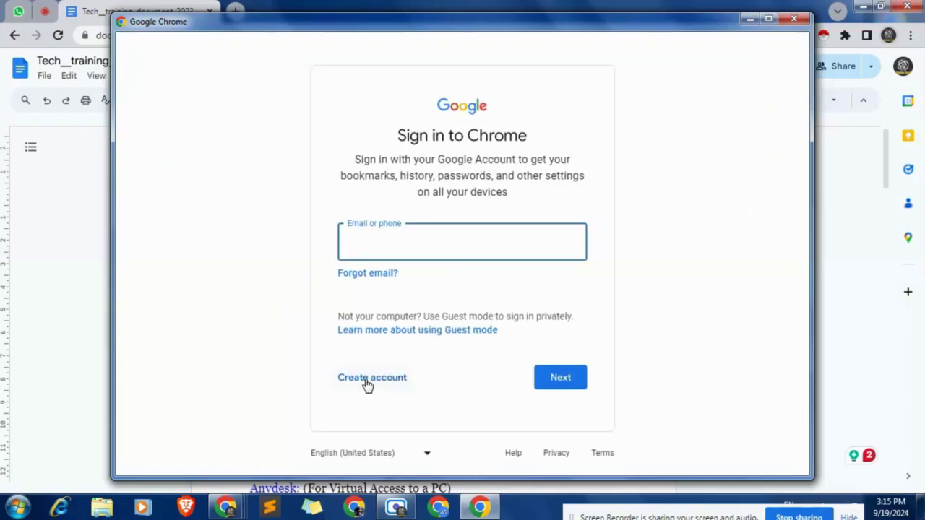
{"action": "left_click", "coordinate": [368, 383]}
{"action": "scroll", "coordinate": [407, 411], "scroll_direction": "down", "scroll_amount": 2}
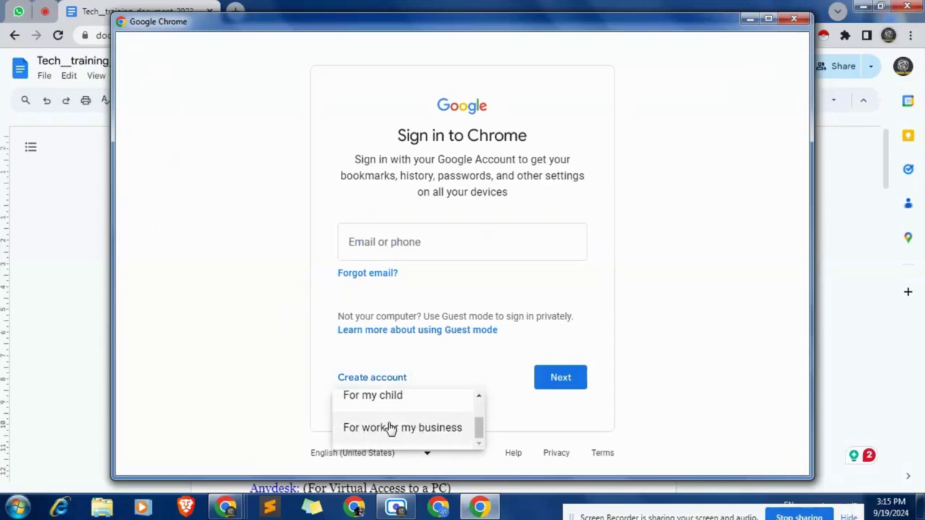
{"action": "scroll", "coordinate": [391, 430], "scroll_direction": "up", "scroll_amount": 2}
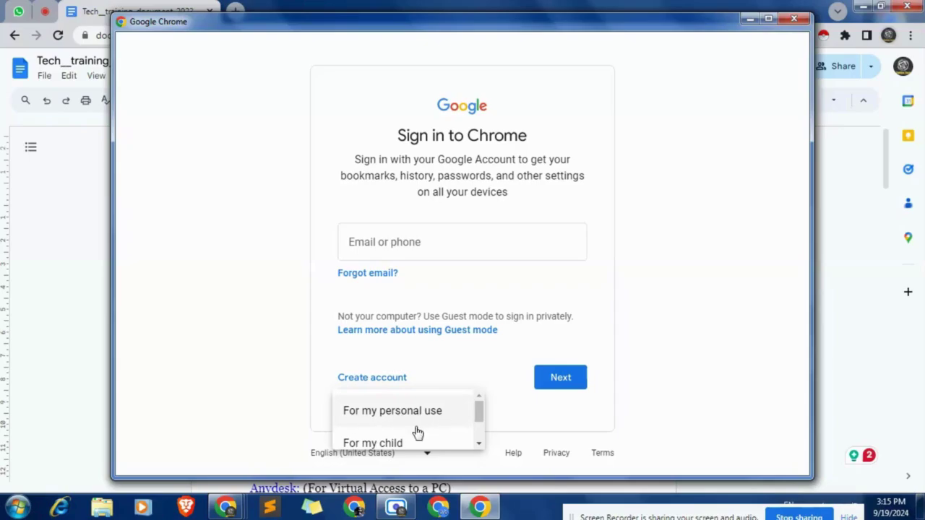
{"action": "scroll", "coordinate": [416, 432], "scroll_direction": "down", "scroll_amount": 2}
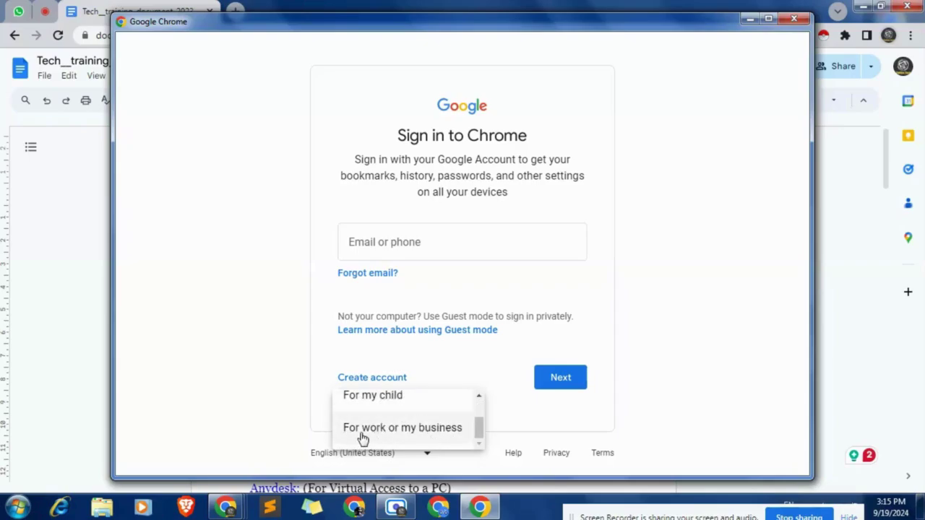
{"action": "left_click", "coordinate": [413, 429]}
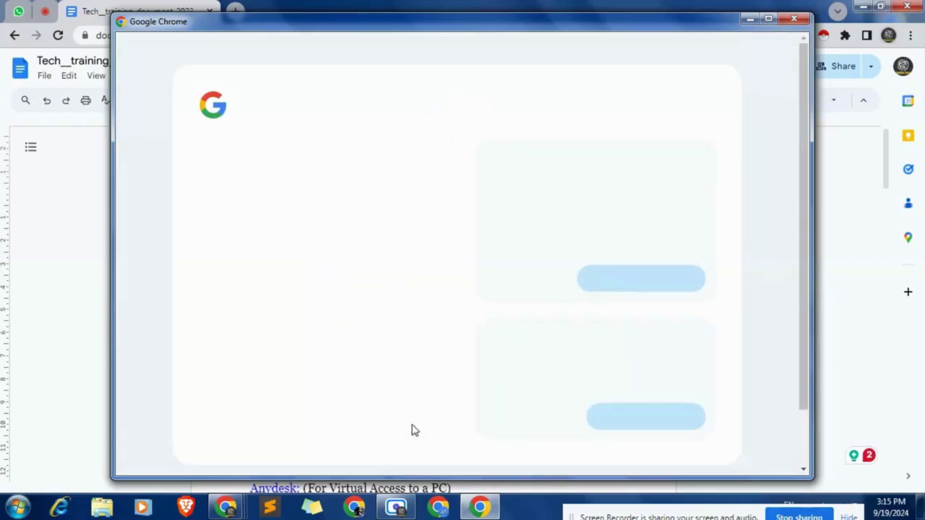
- Compare the Google Workspace and Gmail address offers, highlight Gmail's Drive storage line, and close the profile setup window
{"action": "scroll", "coordinate": [506, 293], "scroll_direction": "down", "scroll_amount": 1}
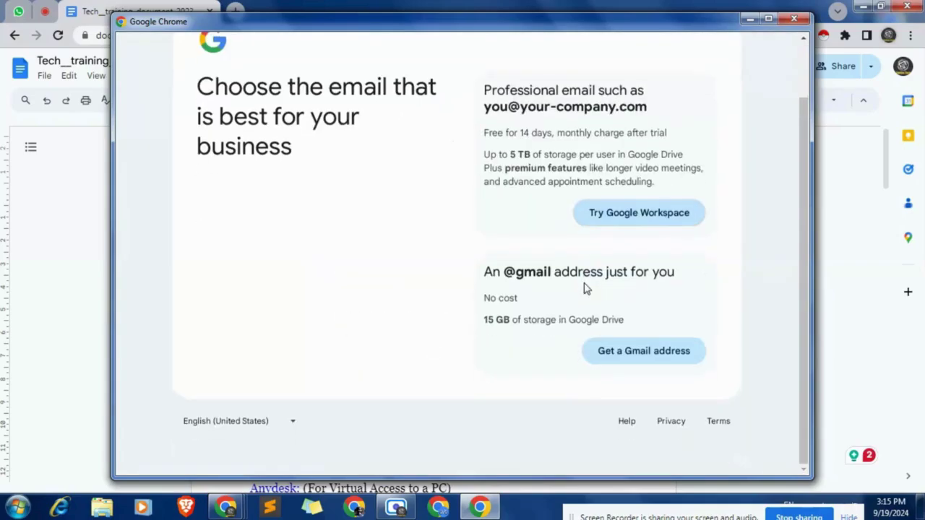
{"action": "scroll", "coordinate": [584, 273], "scroll_direction": "up", "scroll_amount": 1}
{"action": "scroll", "coordinate": [590, 310], "scroll_direction": "down", "scroll_amount": 1}
{"action": "scroll", "coordinate": [591, 329], "scroll_direction": "down", "scroll_amount": 1}
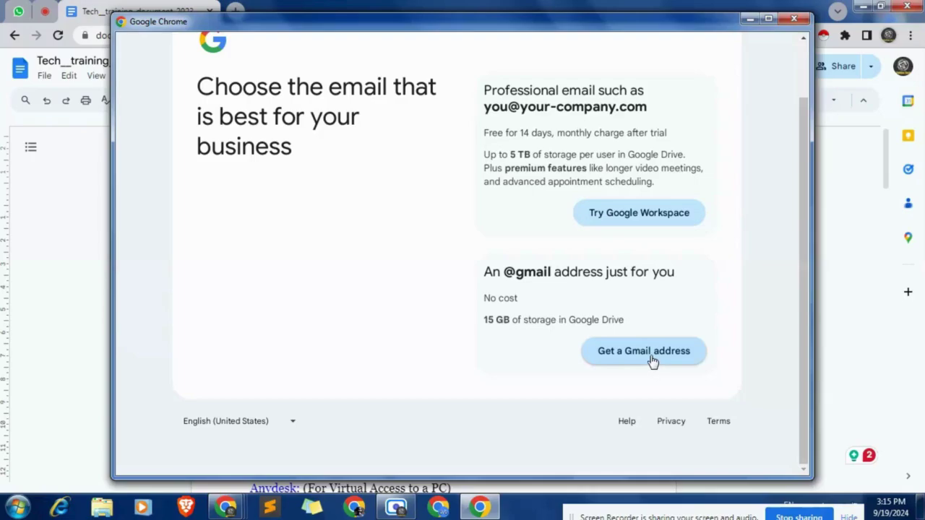
{"action": "left_click_drag", "start_coordinate": [481, 322], "coordinate": [571, 334]}
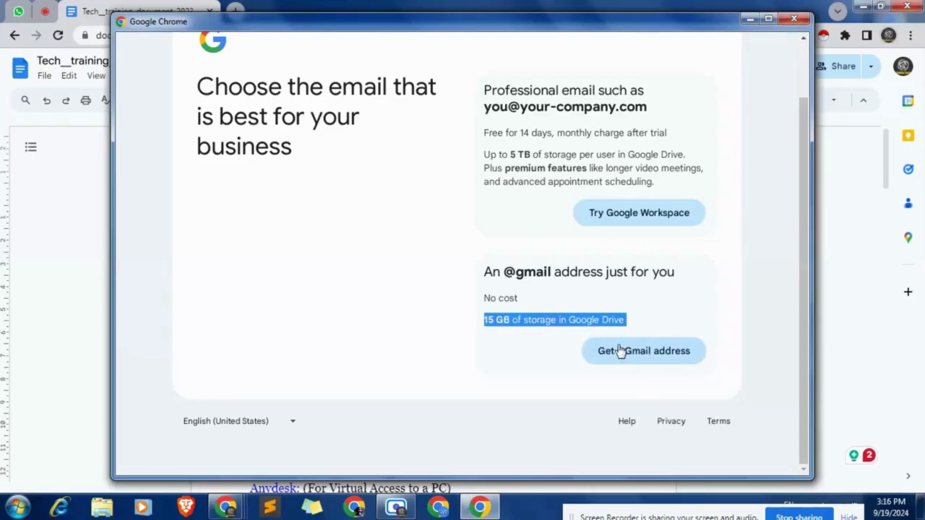
{"action": "left_click", "coordinate": [795, 22]}
- Review the profile list and browser menu, and highlight the topics in the training document's Chrome Profile entry
{"action": "left_click", "coordinate": [889, 35]}
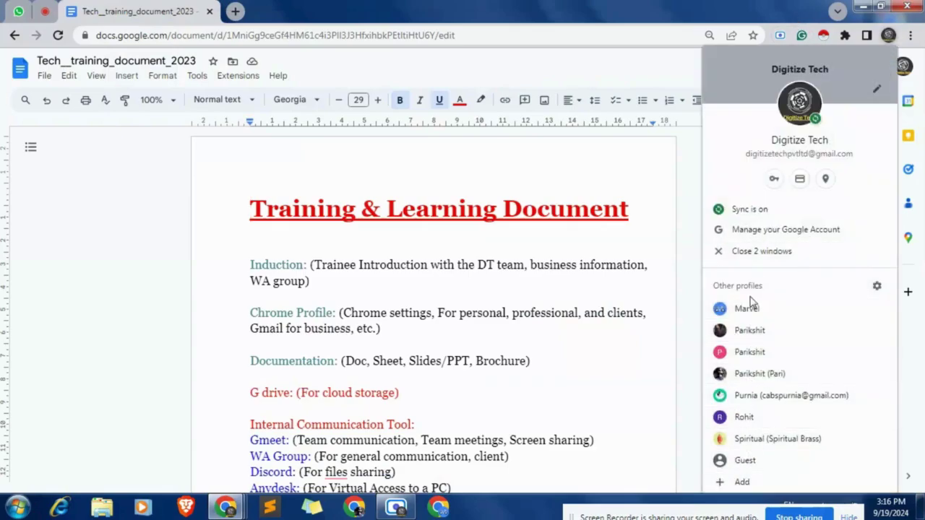
{"action": "left_click", "coordinate": [99, 195]}
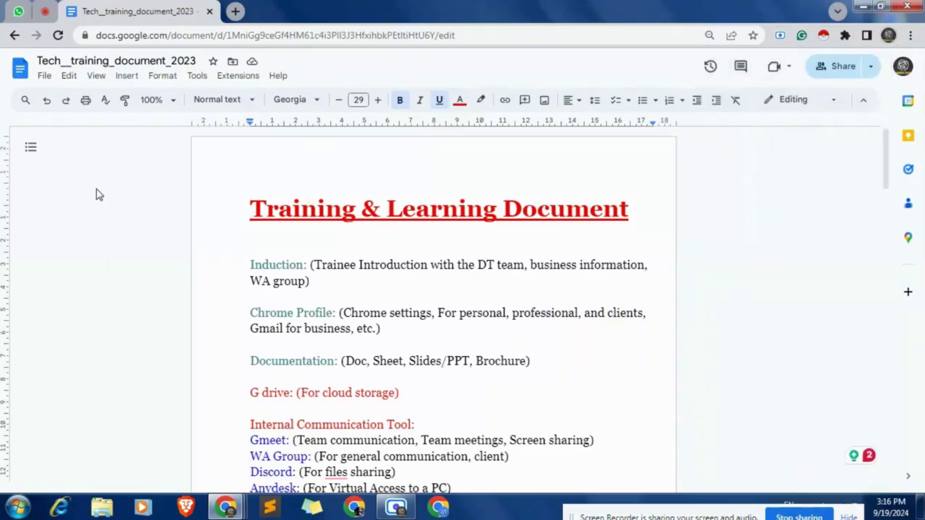
{"action": "left_click_drag", "start_coordinate": [343, 316], "coordinate": [435, 316]}
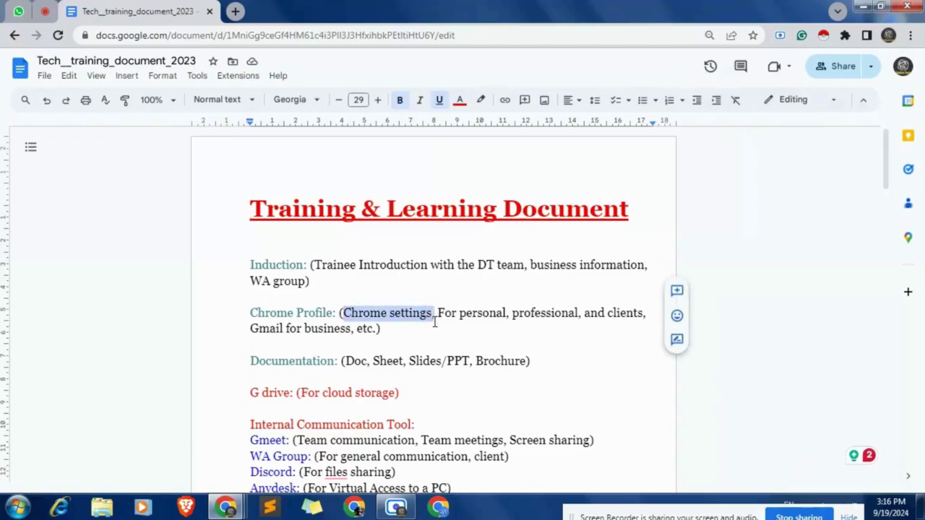
{"action": "left_click", "coordinate": [912, 37]}
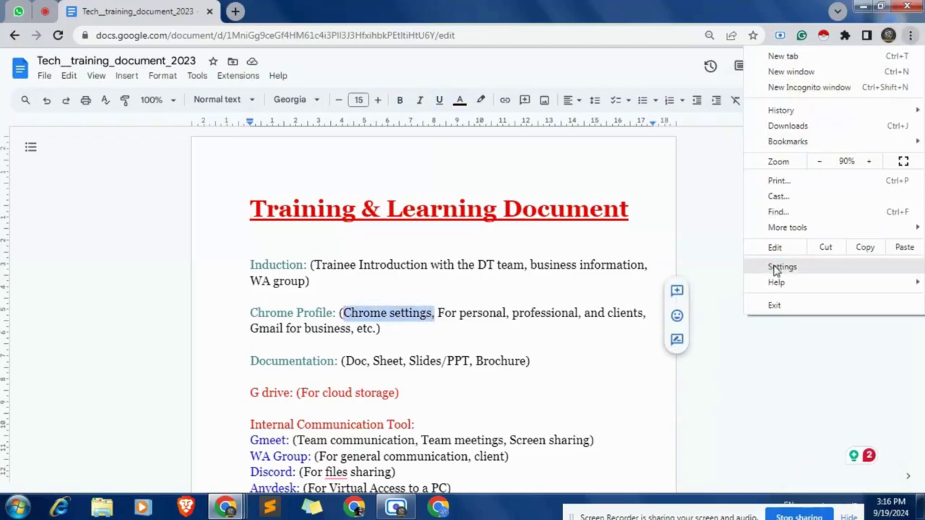
{"action": "key", "text": "Escape"}
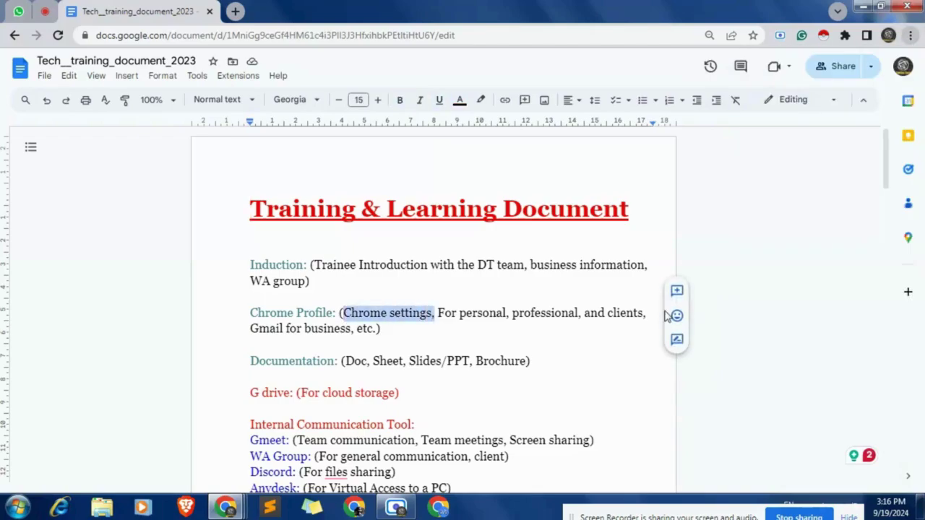
{"action": "left_click_drag", "start_coordinate": [438, 312], "coordinate": [648, 315]}
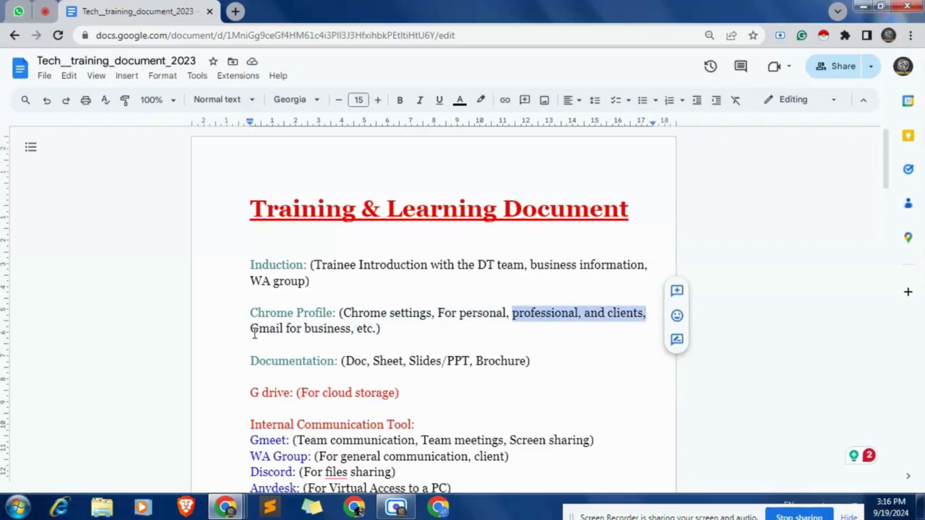
{"action": "left_click_drag", "start_coordinate": [251, 329], "coordinate": [365, 329]}
{"action": "left_click", "coordinate": [790, 310]}
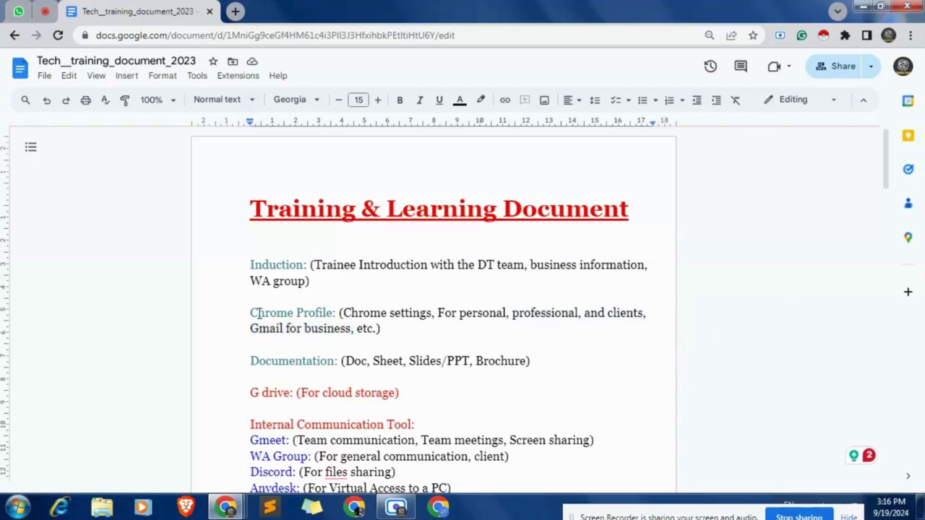
{"action": "left_click_drag", "start_coordinate": [258, 314], "coordinate": [388, 339]}
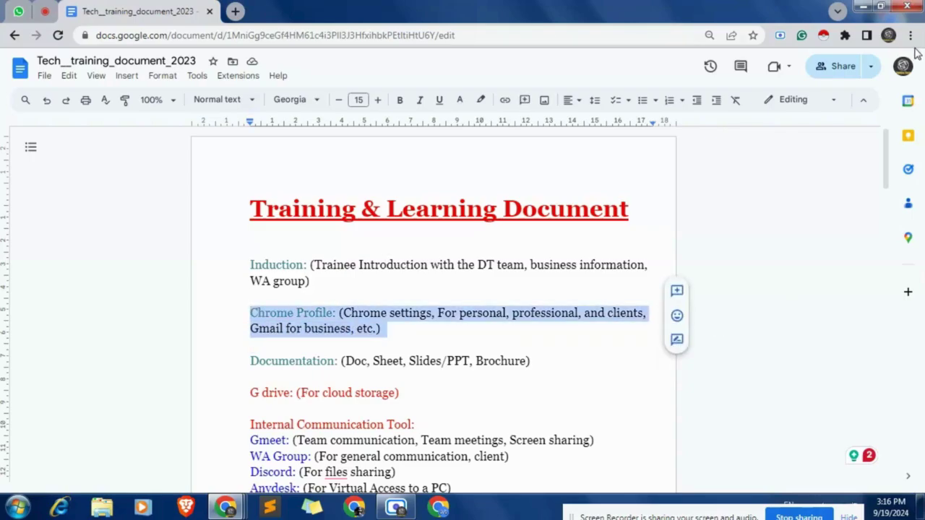
{"action": "left_click", "coordinate": [757, 274]}
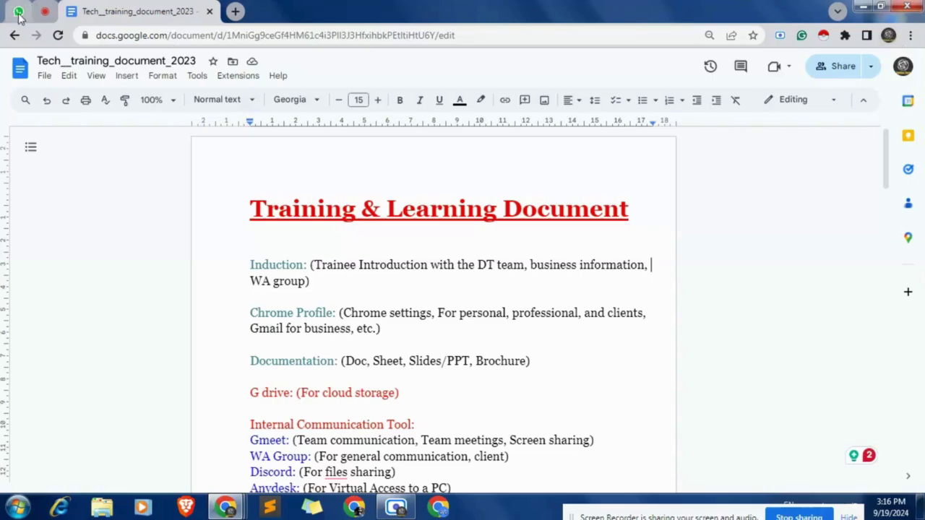
- Open a new tab in the Digitize Tech window, and minimise that window to launch the other black-and-white-avatar profile
{"action": "left_click", "coordinate": [234, 10]}
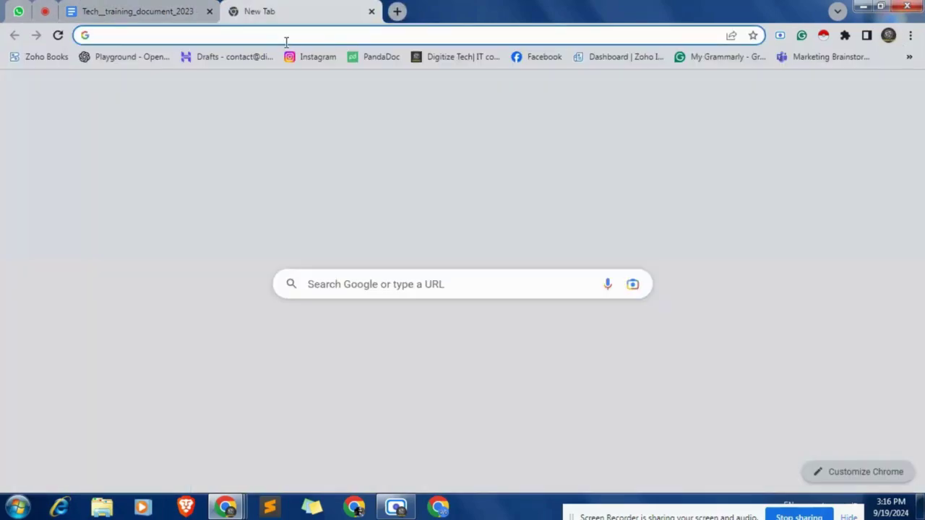
{"action": "left_click", "coordinate": [864, 6]}
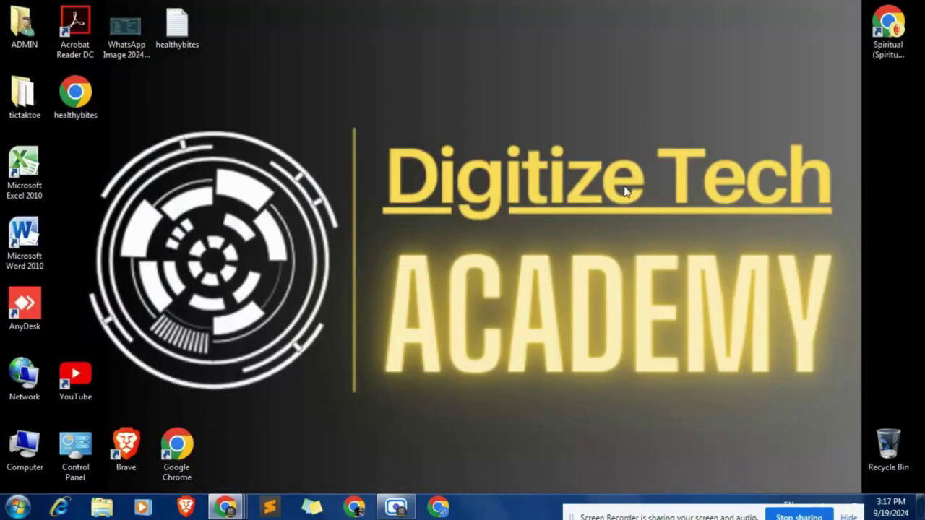
{"action": "left_click", "coordinate": [354, 506]}
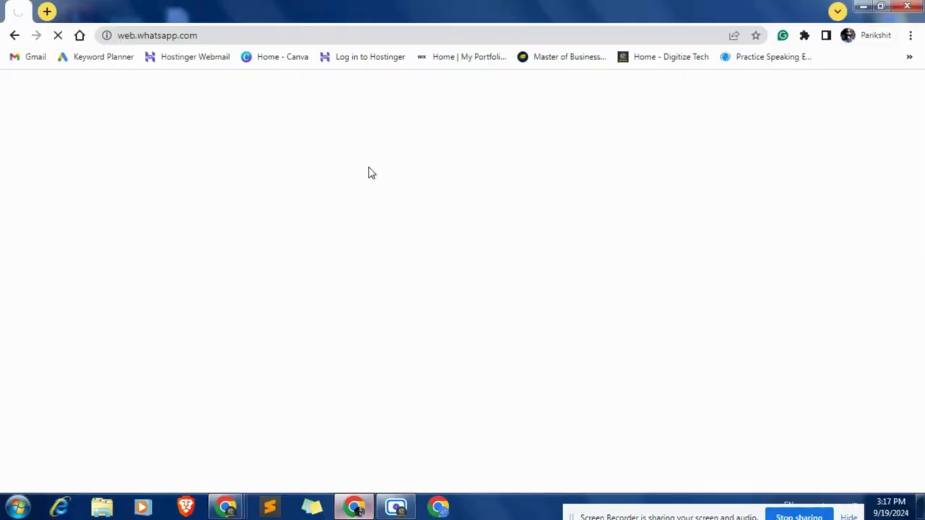
- Search Google for "fb ad manager" in a new tab of this profile
{"action": "left_click", "coordinate": [47, 11]}
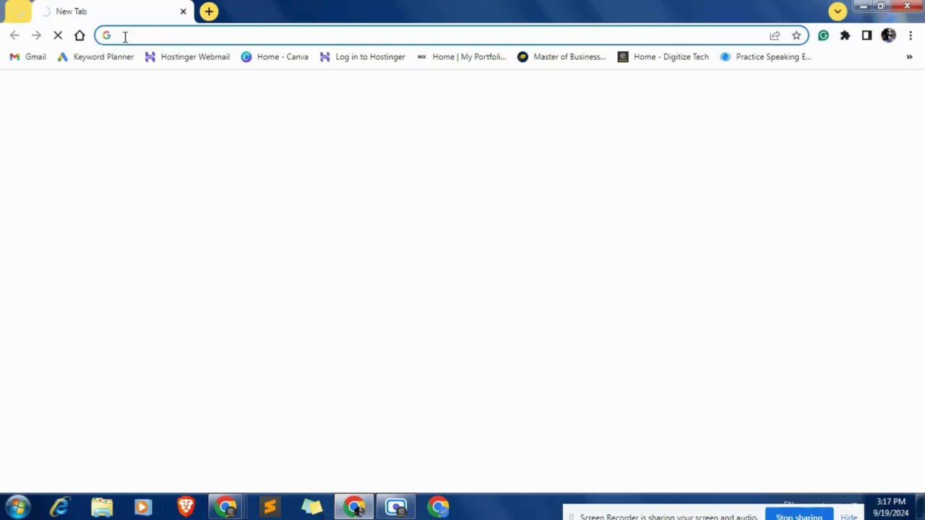
{"action": "left_click", "coordinate": [21, 12]}
{"action": "left_click", "coordinate": [85, 7]}
{"action": "left_click", "coordinate": [185, 38]}
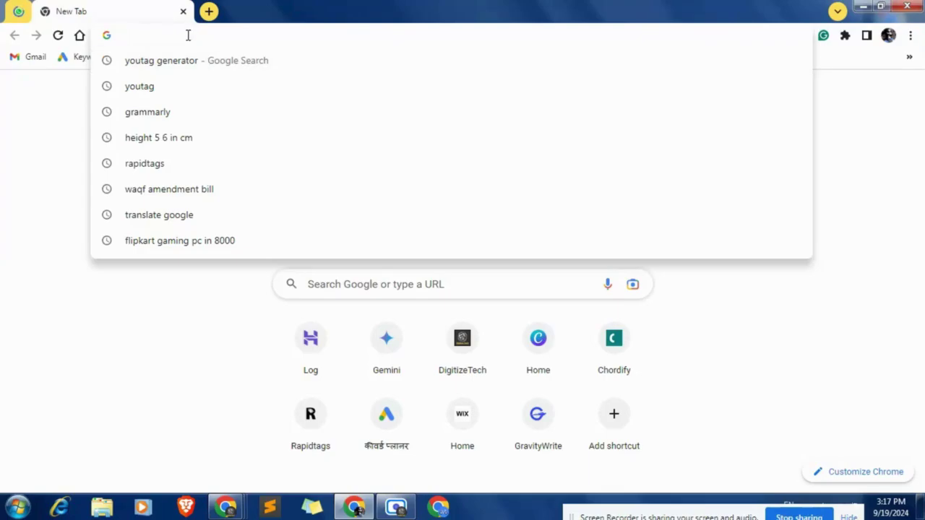
{"action": "type", "text": "fb "}
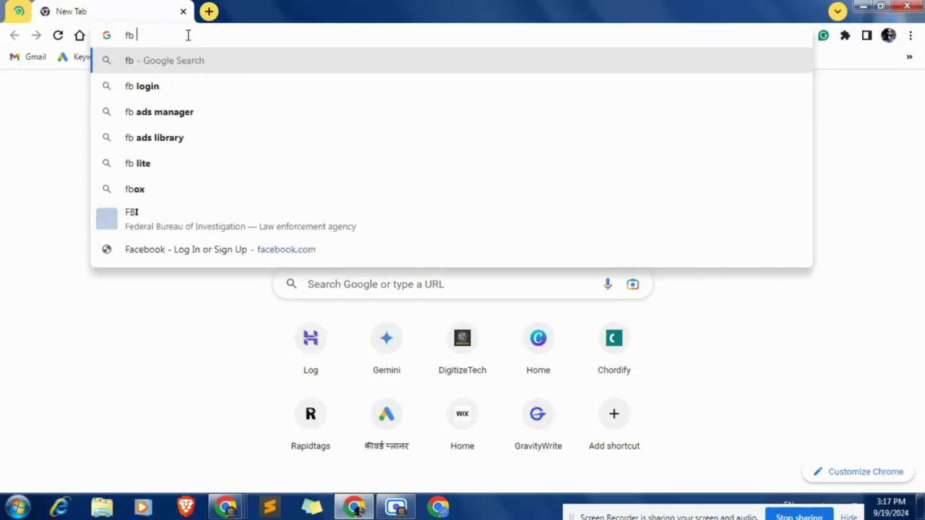
{"action": "type", "text": "ad manager"}
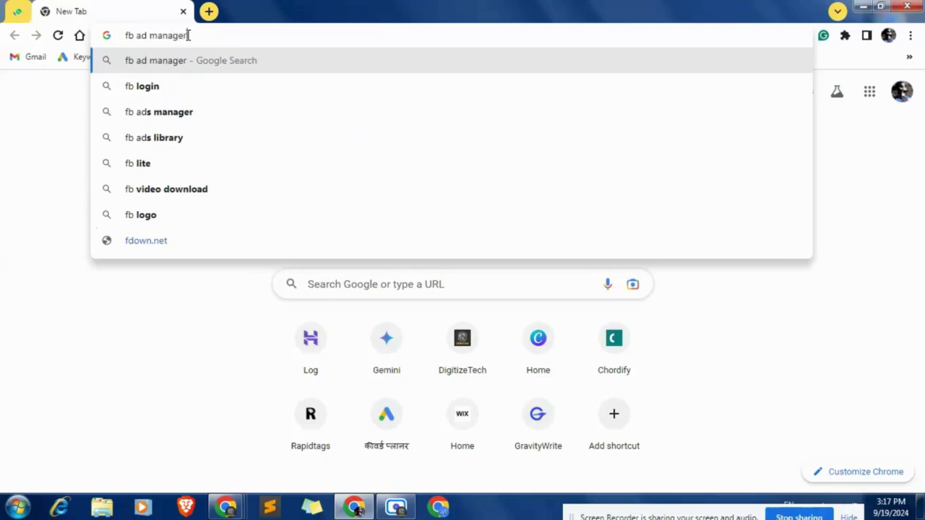
{"action": "key", "text": "Return"}
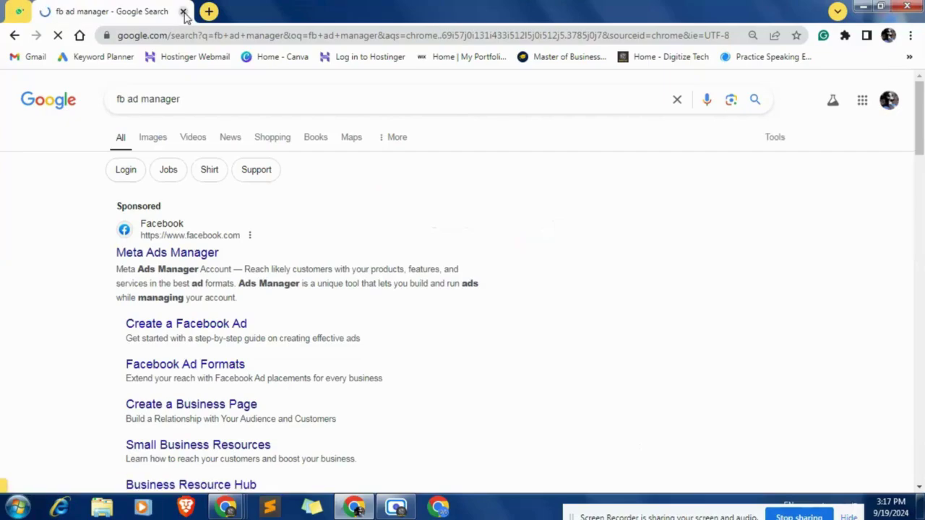
- Open this profile's full browsing history and examine the entries from September 19 back to September 2, 2024
{"action": "left_click", "coordinate": [910, 34]}
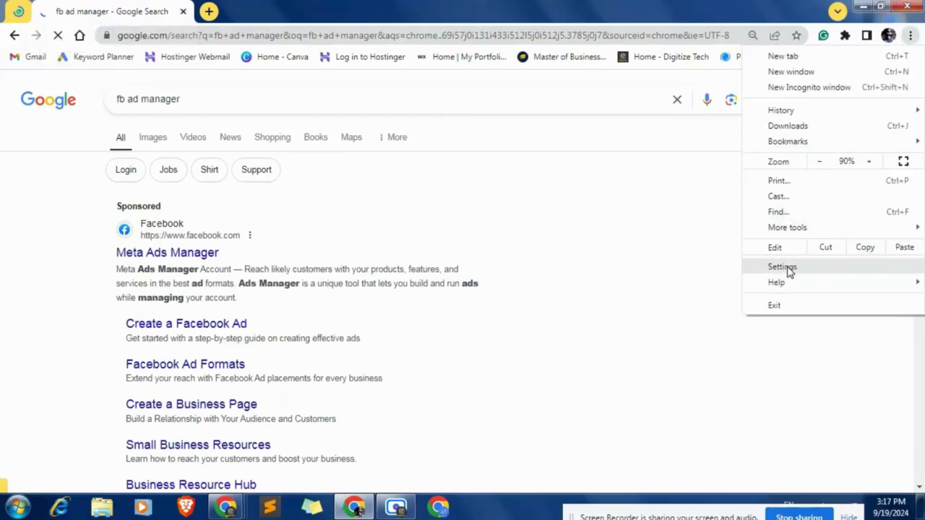
{"action": "mouse_move", "coordinate": [790, 113]}
{"action": "left_click", "coordinate": [533, 115]}
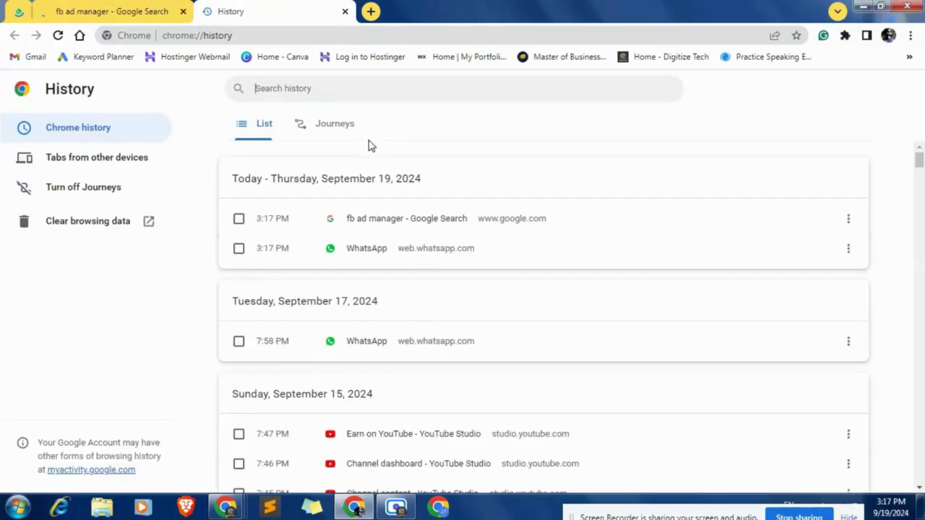
{"action": "scroll", "coordinate": [409, 245], "scroll_direction": "down", "scroll_amount": 6}
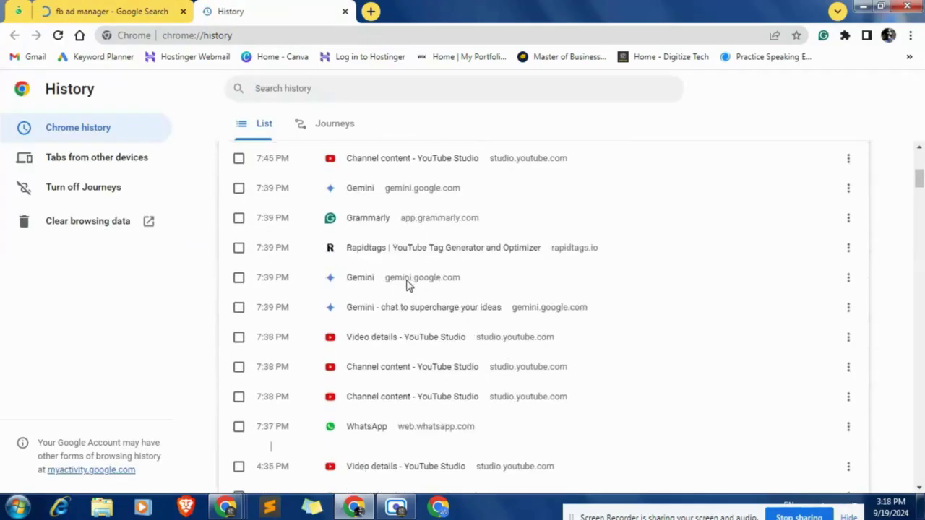
{"action": "scroll", "coordinate": [385, 221], "scroll_direction": "down", "scroll_amount": 10}
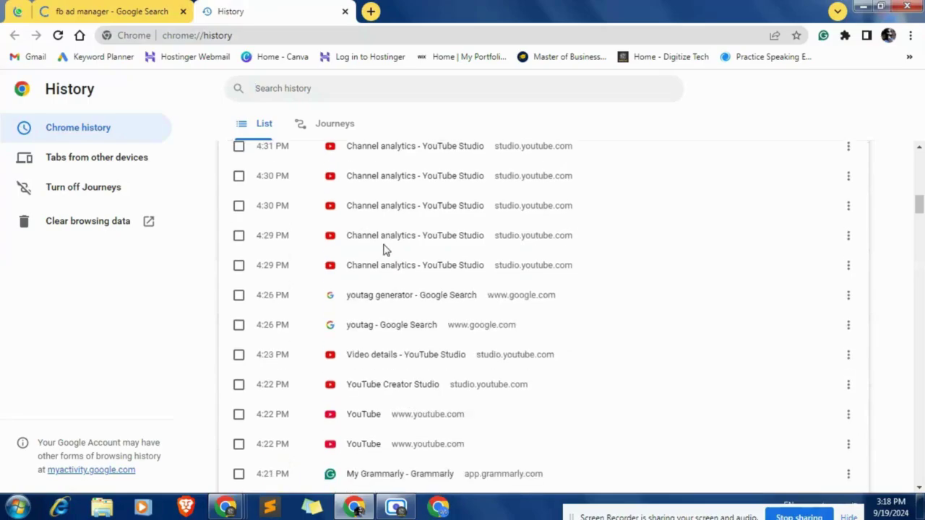
{"action": "scroll", "coordinate": [386, 249], "scroll_direction": "down", "scroll_amount": 10}
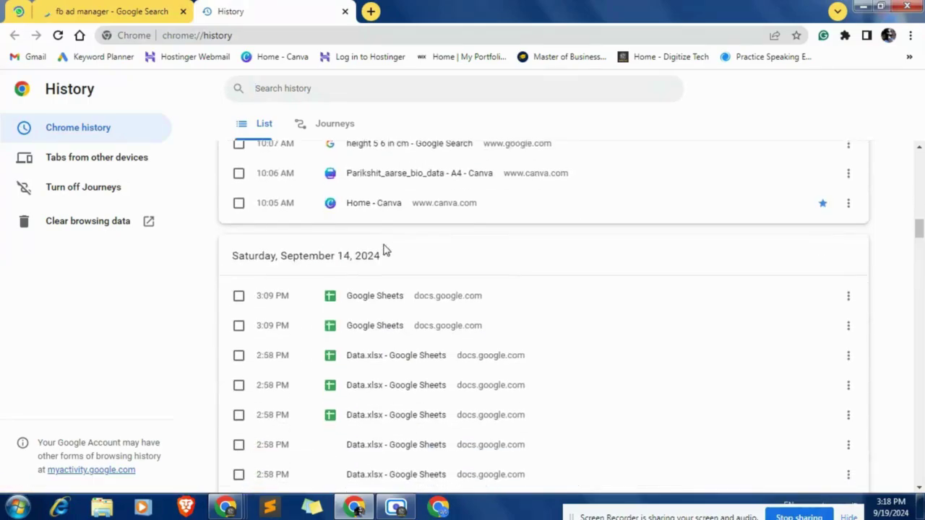
{"action": "scroll", "coordinate": [385, 249], "scroll_direction": "down", "scroll_amount": 4}
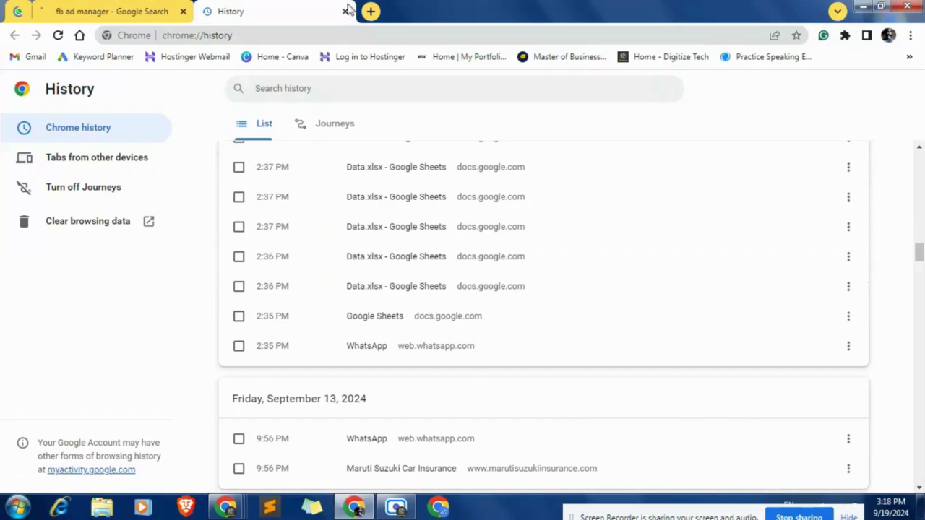
{"action": "scroll", "coordinate": [378, 324], "scroll_direction": "down", "scroll_amount": 8}
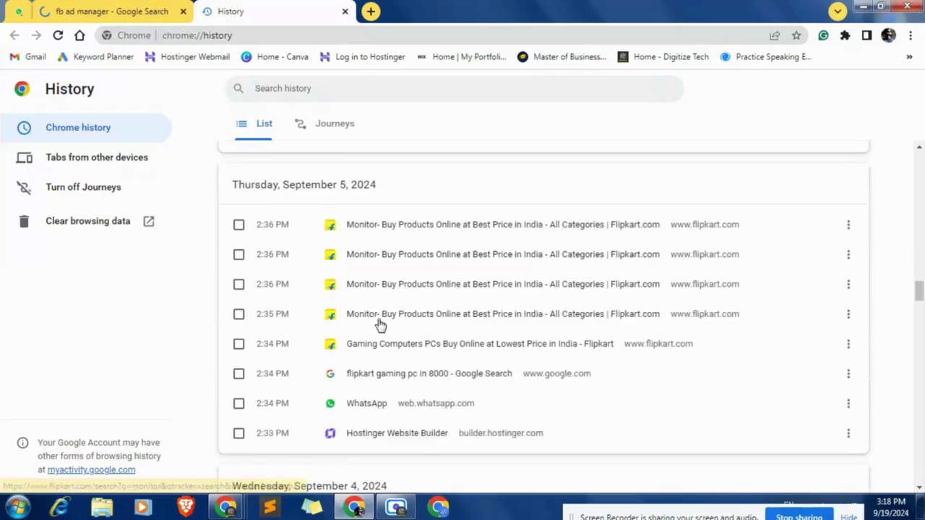
{"action": "scroll", "coordinate": [347, 321], "scroll_direction": "down", "scroll_amount": 7}
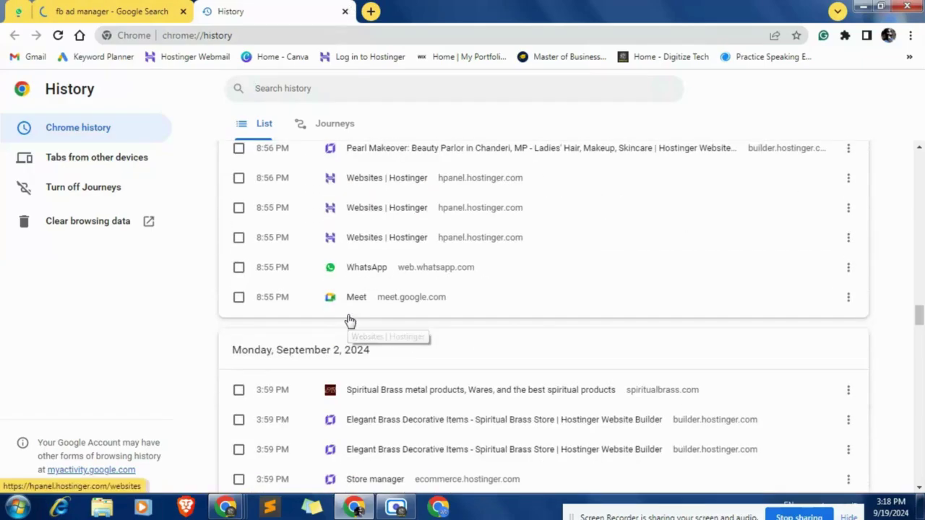
- Examine the older history entries from September 2 back through August 27, 2024, and close the History tab
{"action": "scroll", "coordinate": [350, 320], "scroll_direction": "down", "scroll_amount": 12}
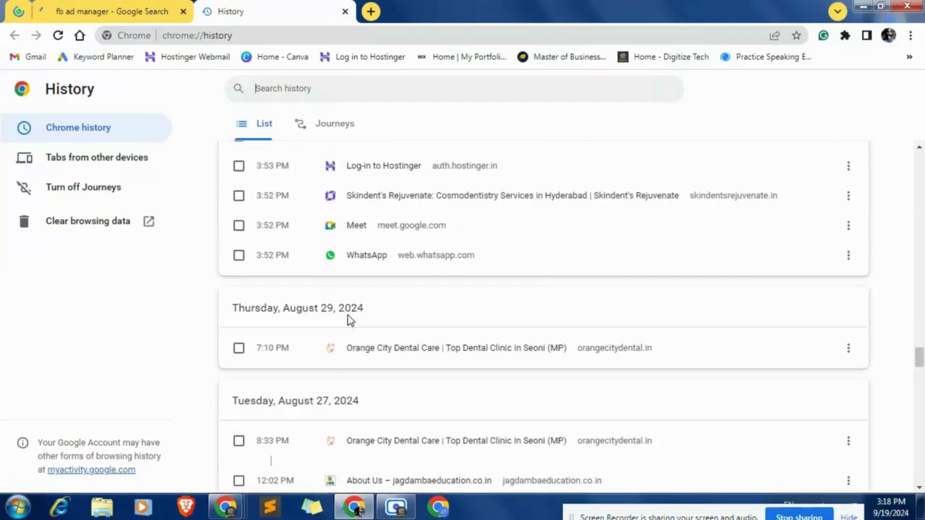
{"action": "scroll", "coordinate": [350, 320], "scroll_direction": "down", "scroll_amount": 3}
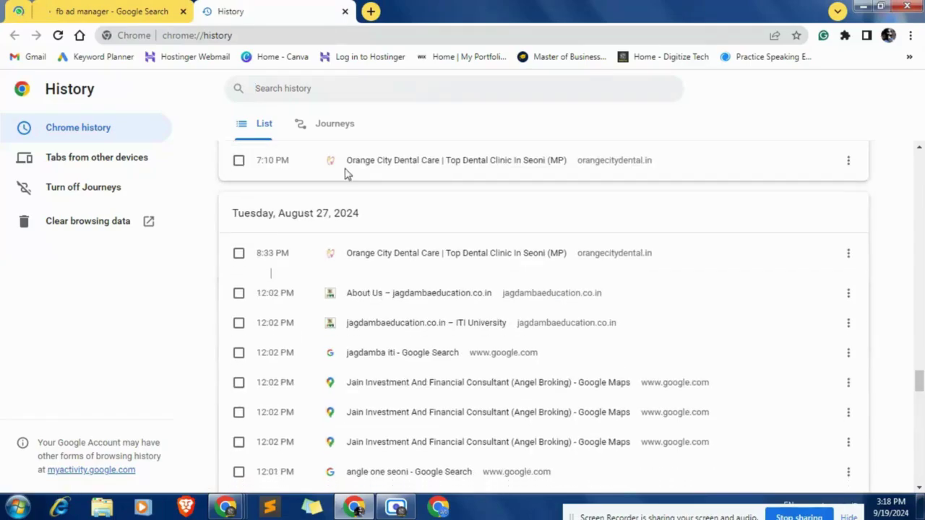
{"action": "scroll", "coordinate": [458, 290], "scroll_direction": "down", "scroll_amount": 5}
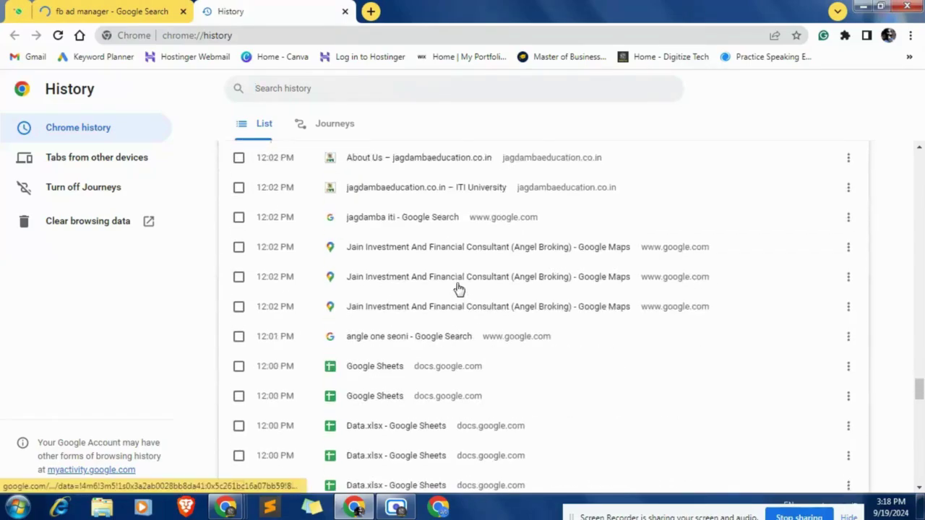
{"action": "scroll", "coordinate": [458, 290], "scroll_direction": "down", "scroll_amount": 8}
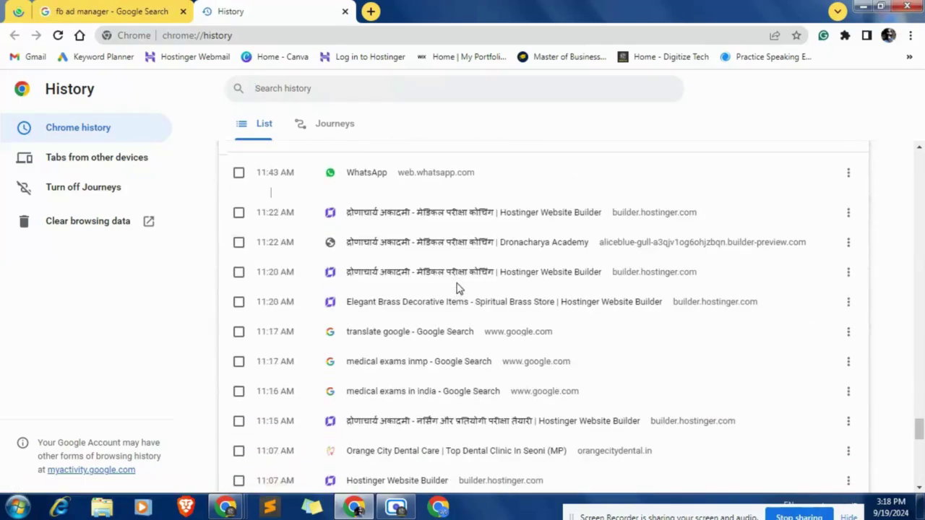
{"action": "scroll", "coordinate": [457, 300], "scroll_direction": "down", "scroll_amount": 10}
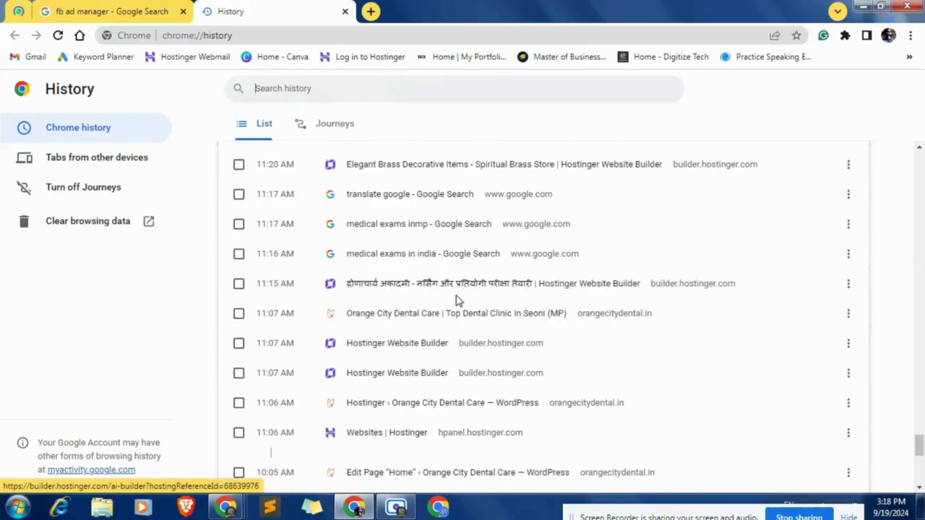
{"action": "left_click", "coordinate": [346, 11]}
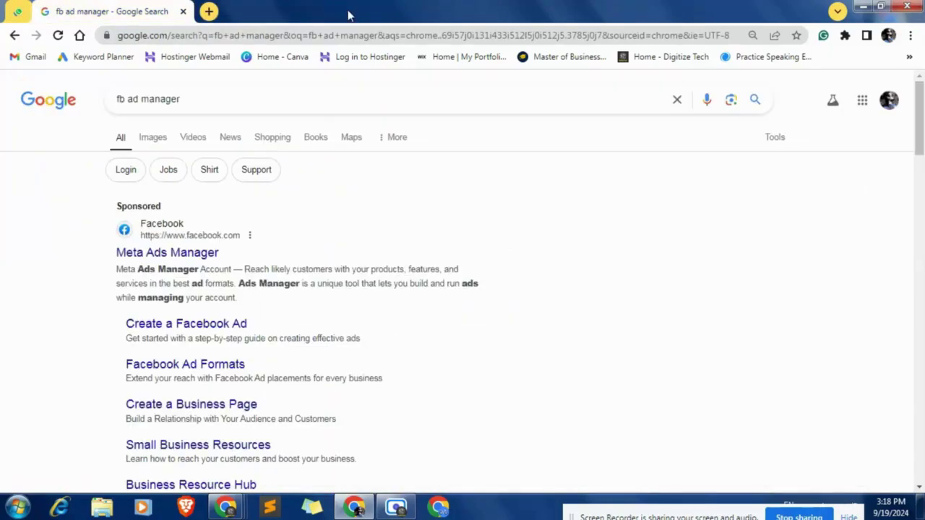
- Review the other profiles available from this profile's account menu, and dismiss the list without switching
{"action": "left_click", "coordinate": [889, 36]}
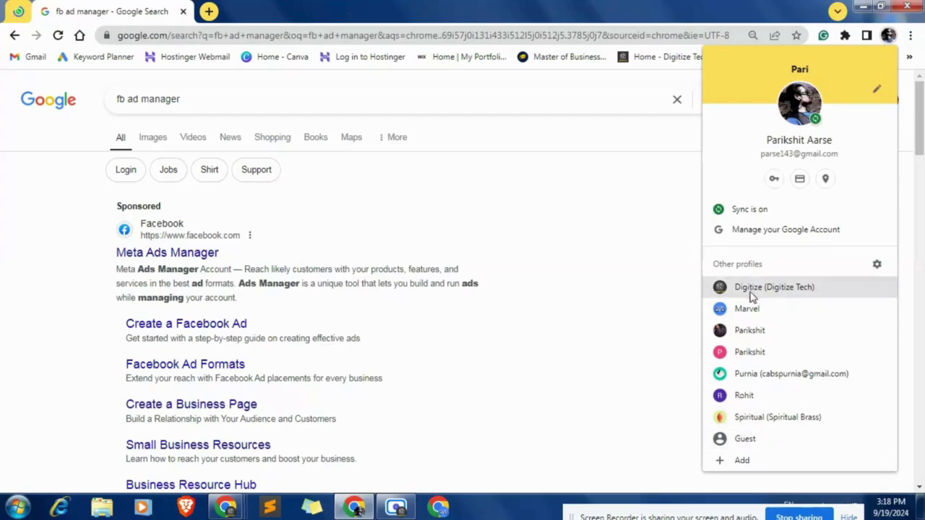
{"action": "left_click", "coordinate": [589, 191]}
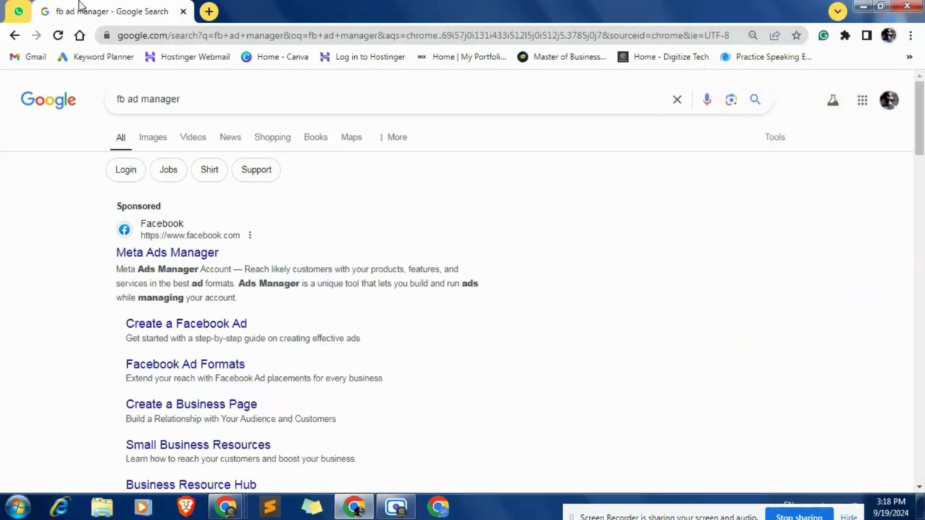